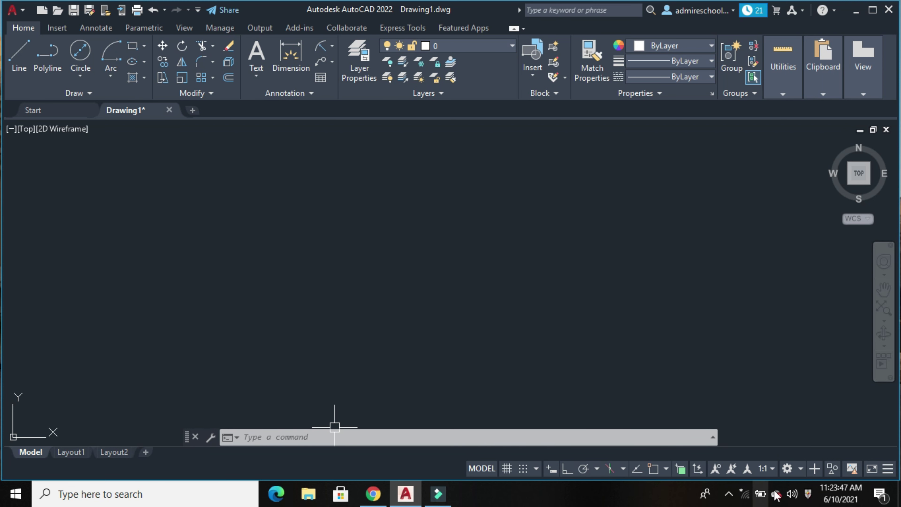
- Keep the Drafting & Annotation workspace and switch on Grid, Dynamic Input, Object Snap and Object Snap Tracking
left_click(800, 469)
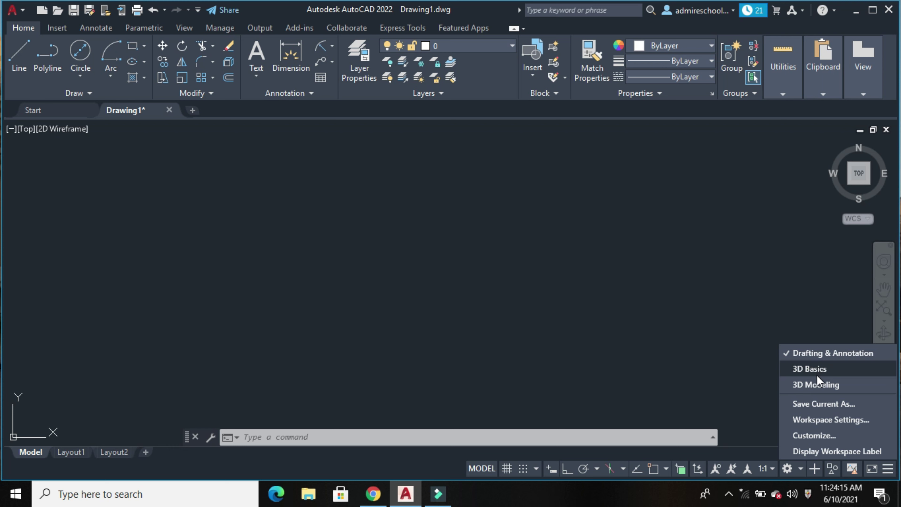
left_click(806, 357)
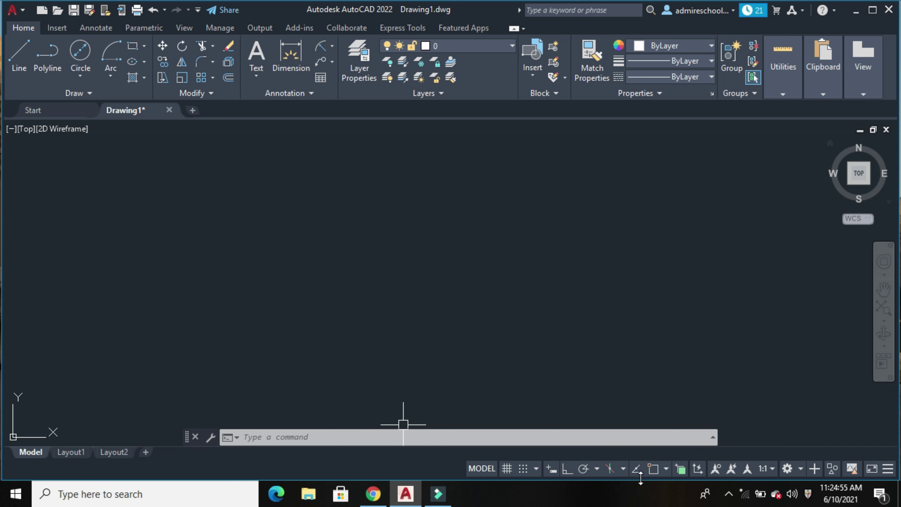
left_click(506, 472)
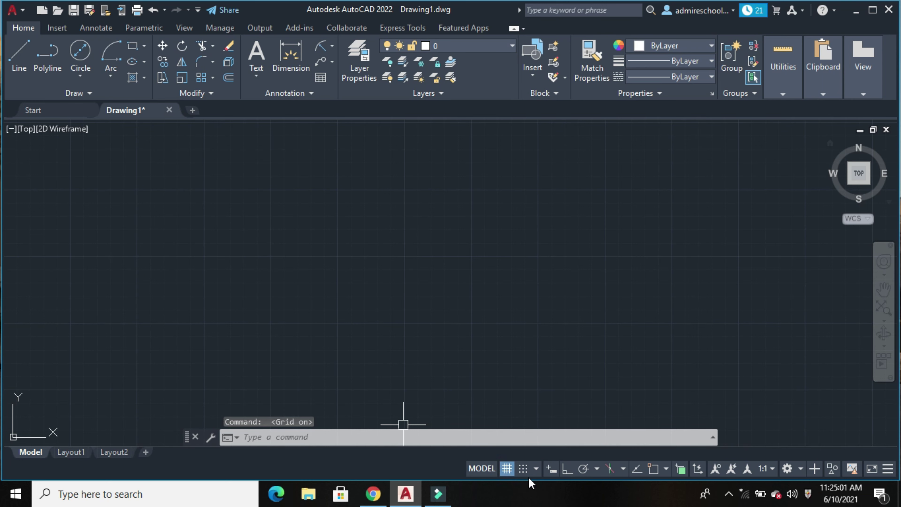
left_click(552, 470)
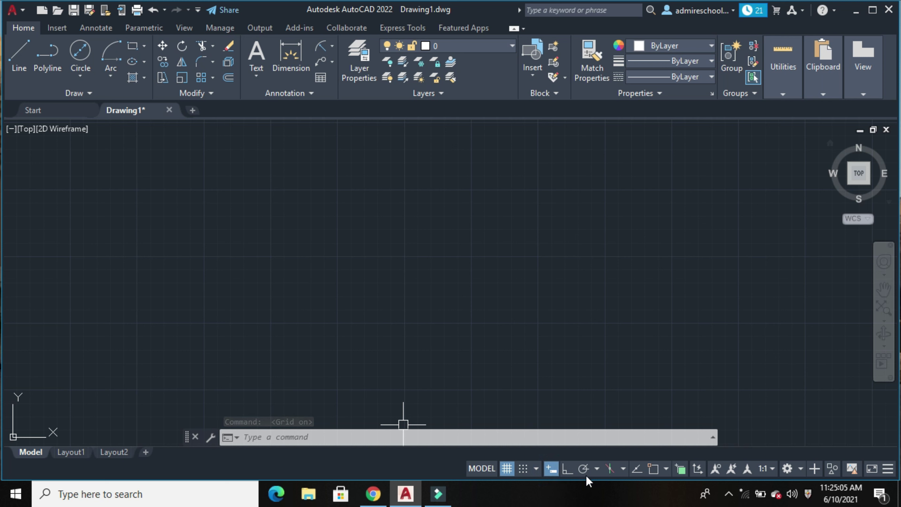
left_click(652, 472)
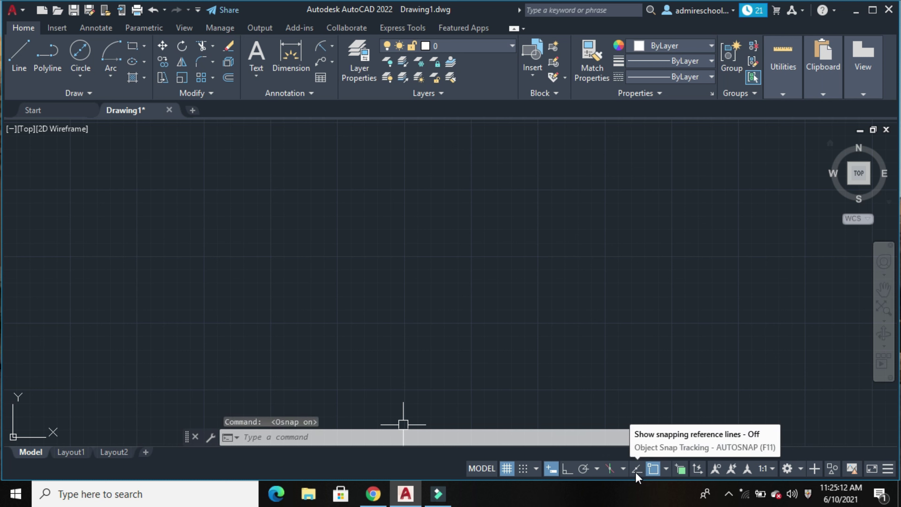
left_click(636, 472)
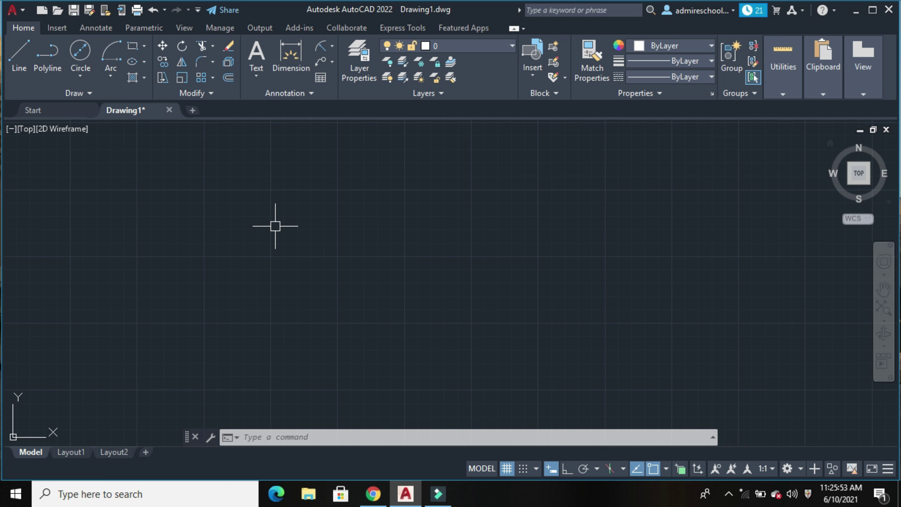
- Use UNITS to set Engineering length type and Inches insertion scale, keeping Decimal Degrees angles
type("units")
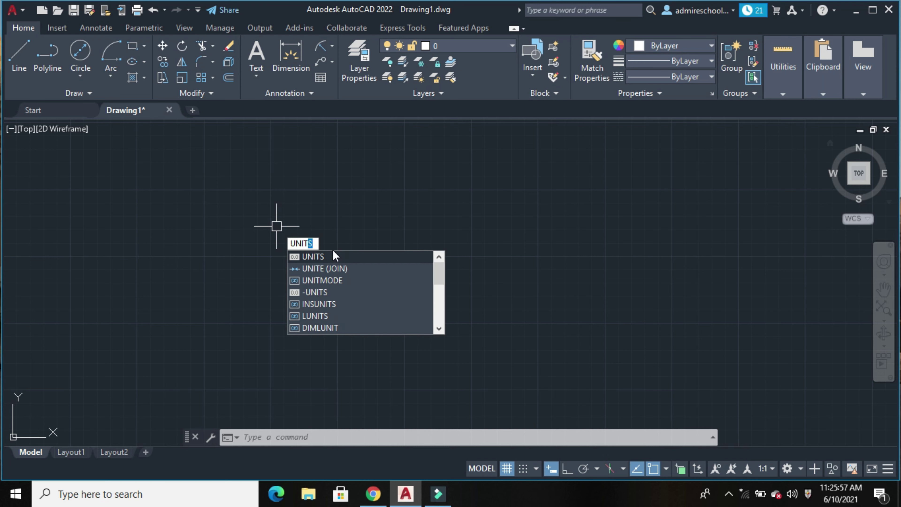
left_click(332, 259)
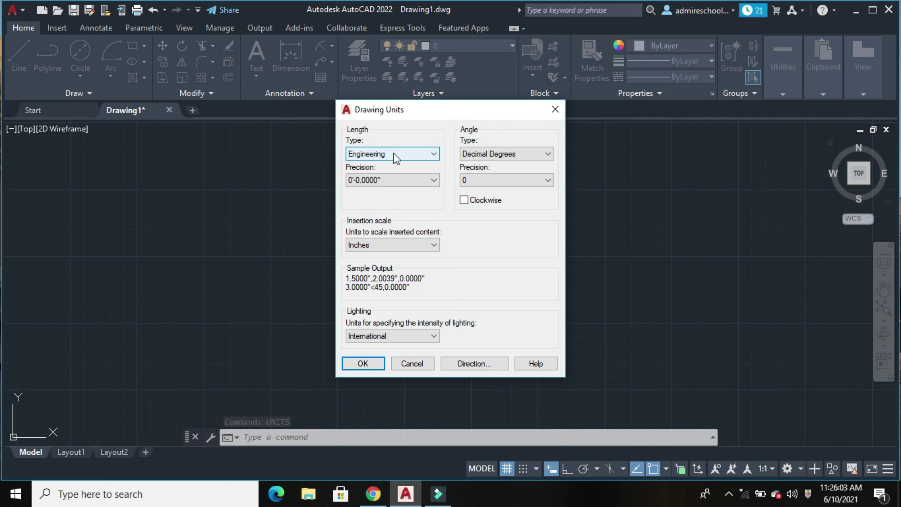
left_click(437, 154)
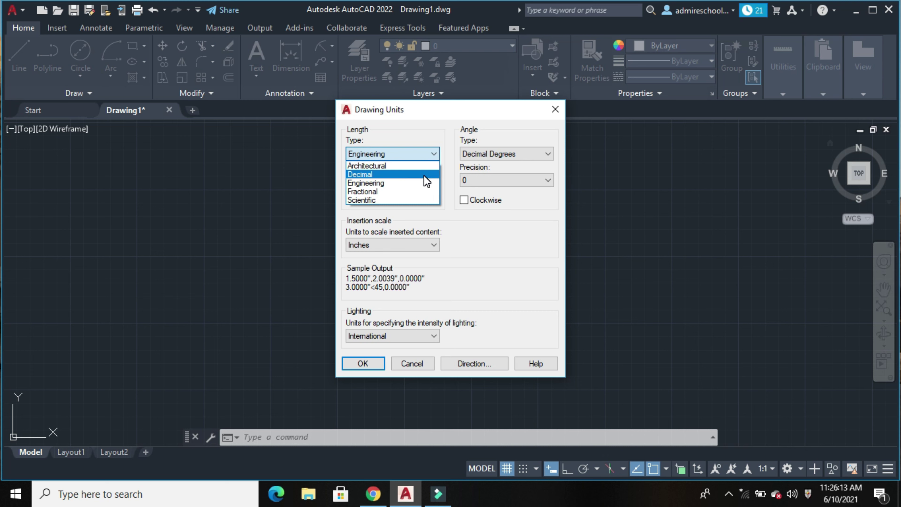
left_click(414, 183)
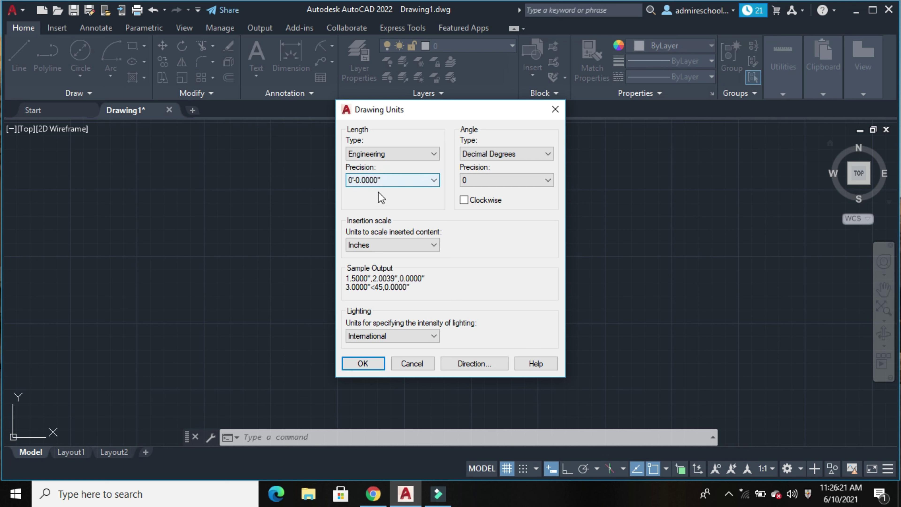
left_click(433, 246)
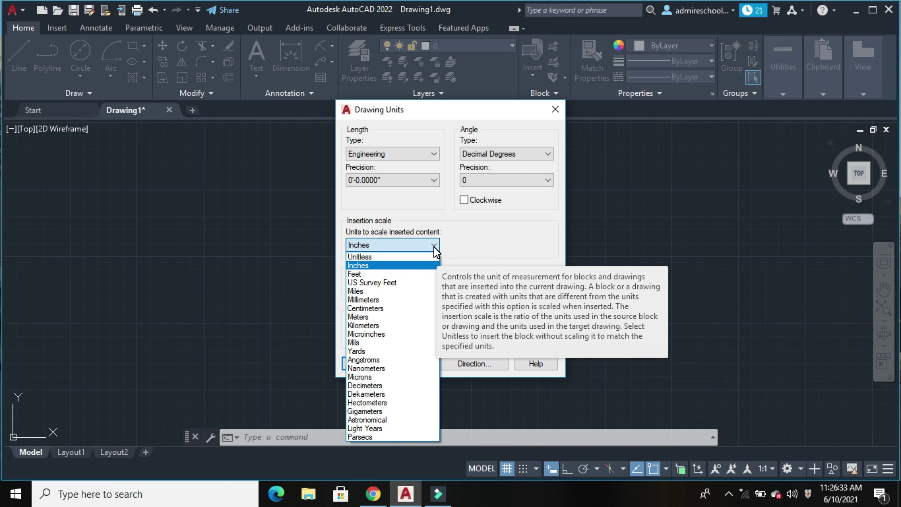
left_click(417, 244)
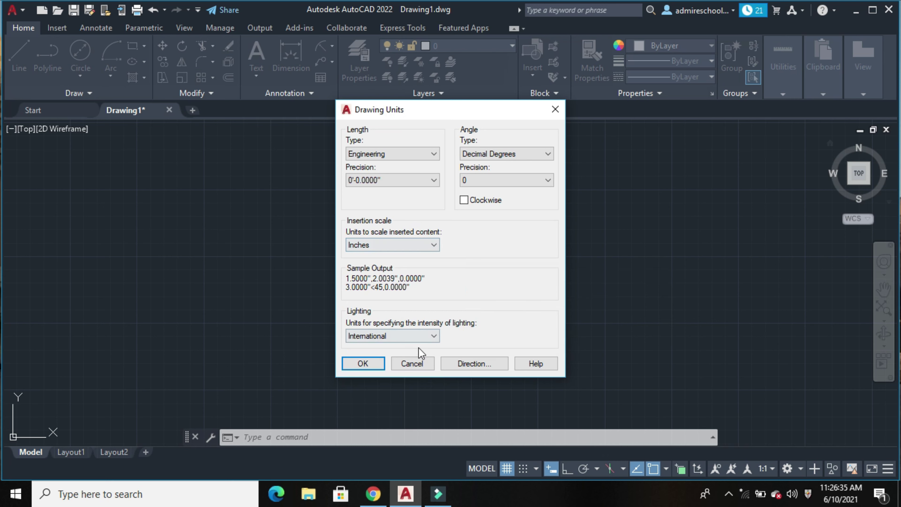
left_click(372, 366)
left_click(365, 366)
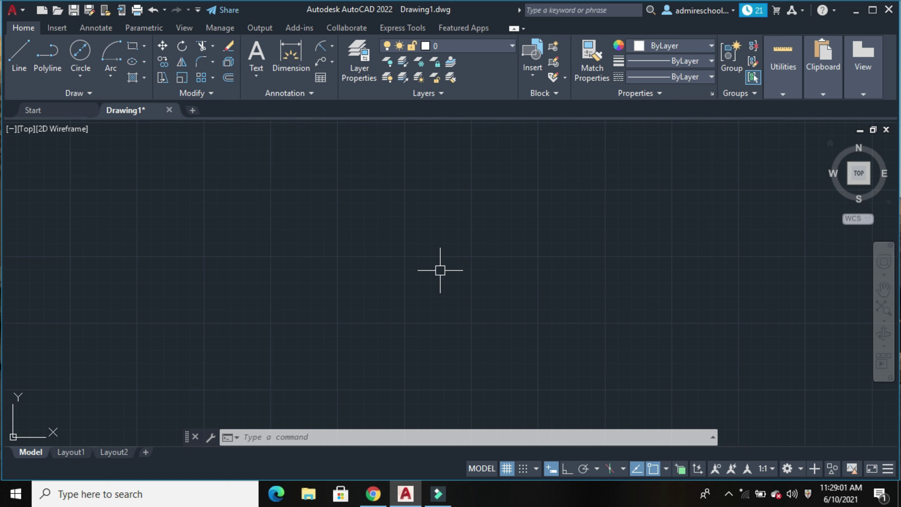
- Drag the Grip size slider right in Options' Selection settings and apply the larger grips
right_click(440, 270)
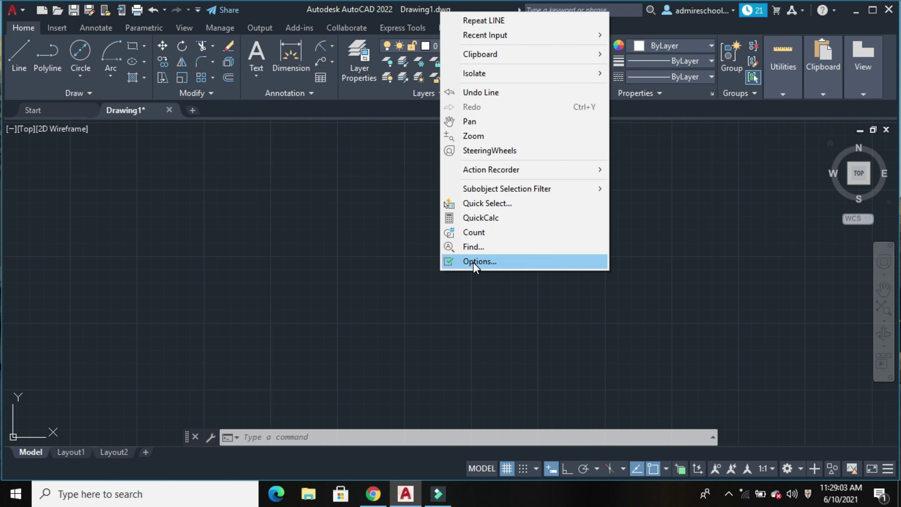
left_click(474, 262)
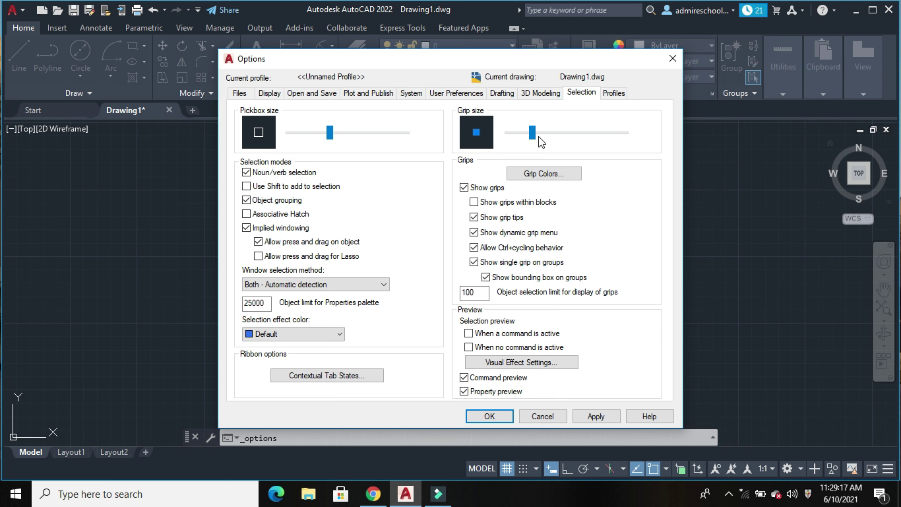
left_click_drag(533, 133, 582, 136)
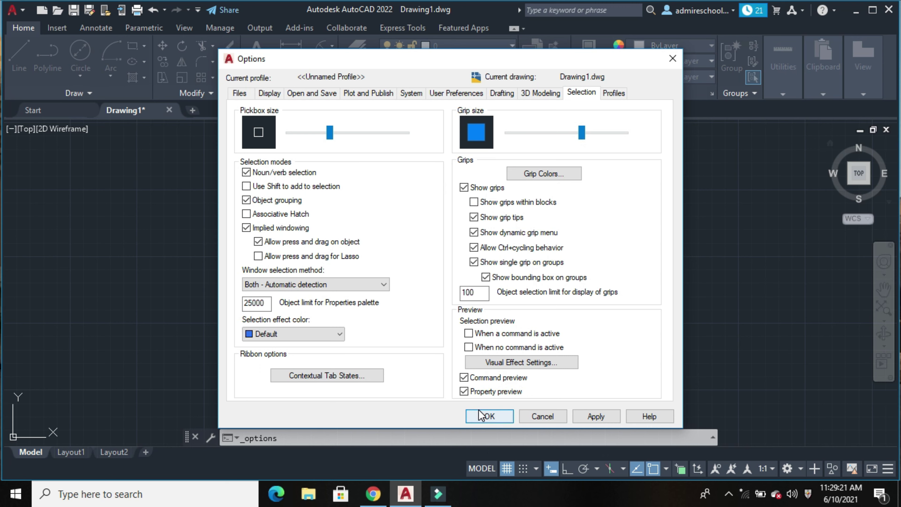
left_click(597, 416)
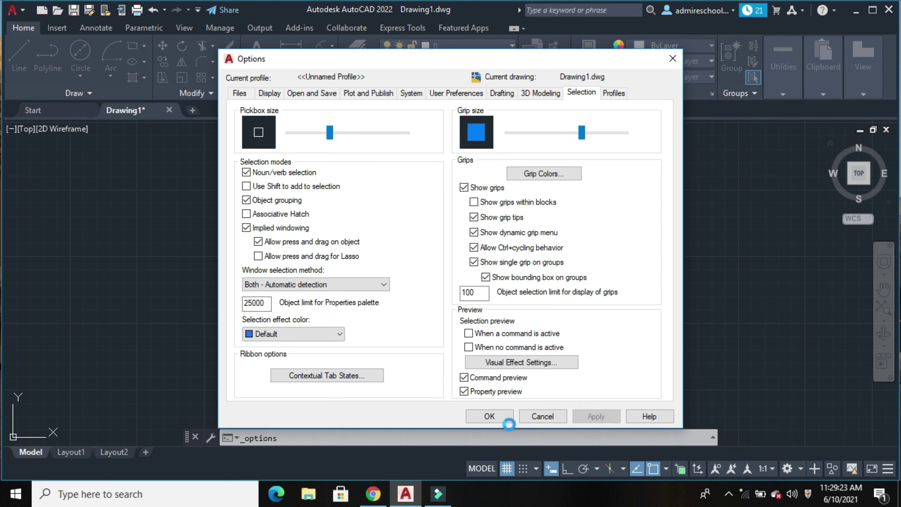
left_click(501, 418)
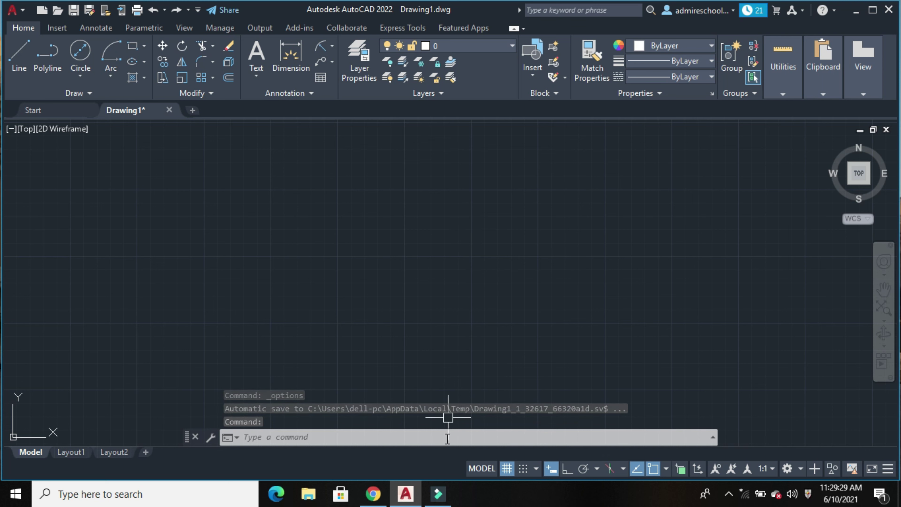
- Reduce both the grip size and the pickbox size in the Selection options and apply
right_click(480, 244)
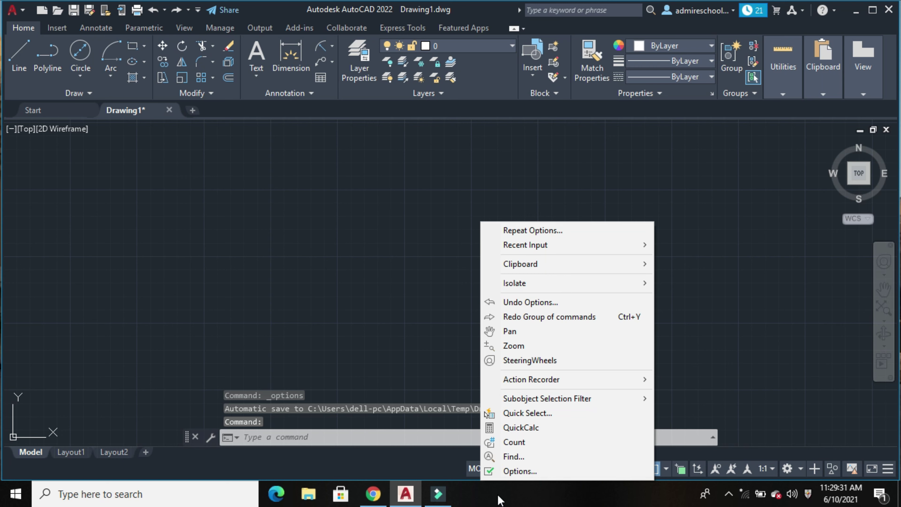
left_click(508, 468)
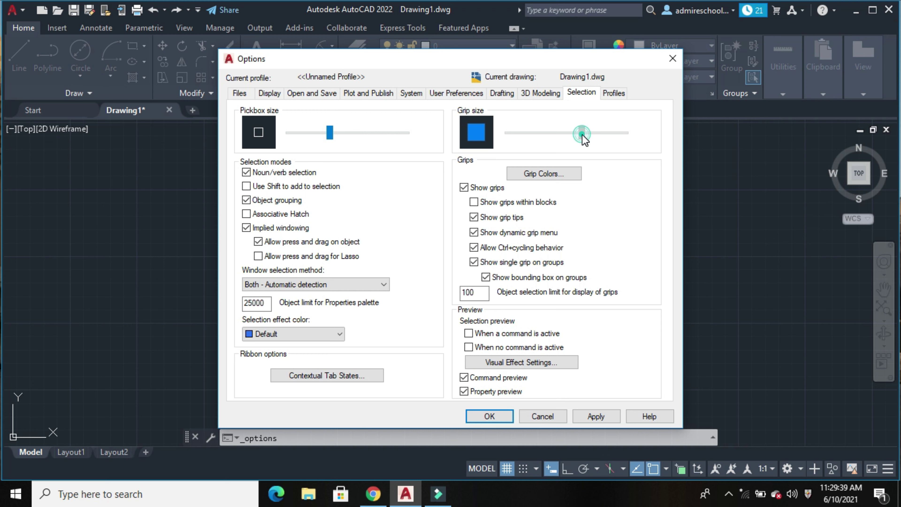
left_click_drag(582, 133, 538, 135)
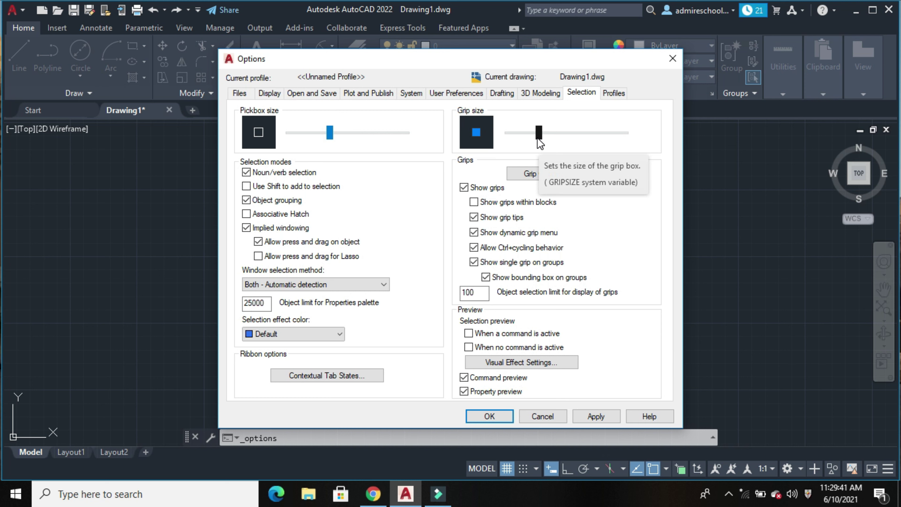
left_click_drag(329, 134, 308, 137)
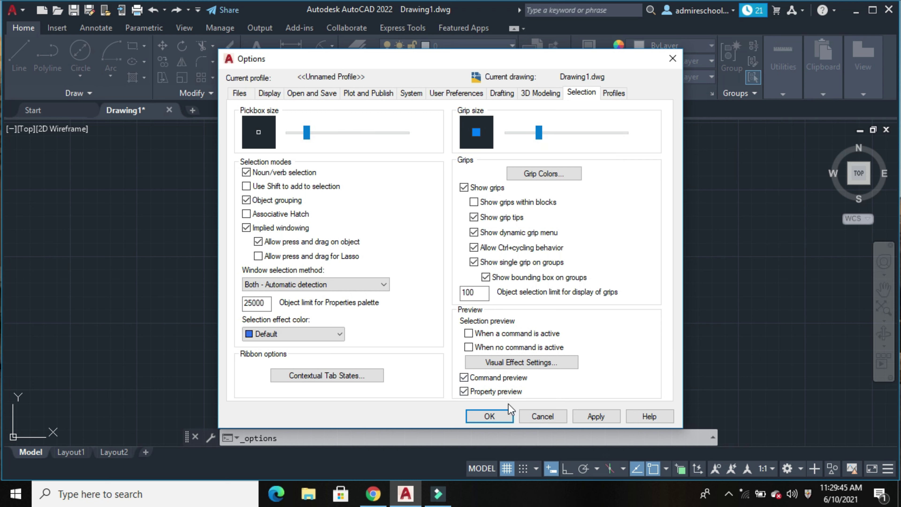
left_click(600, 419)
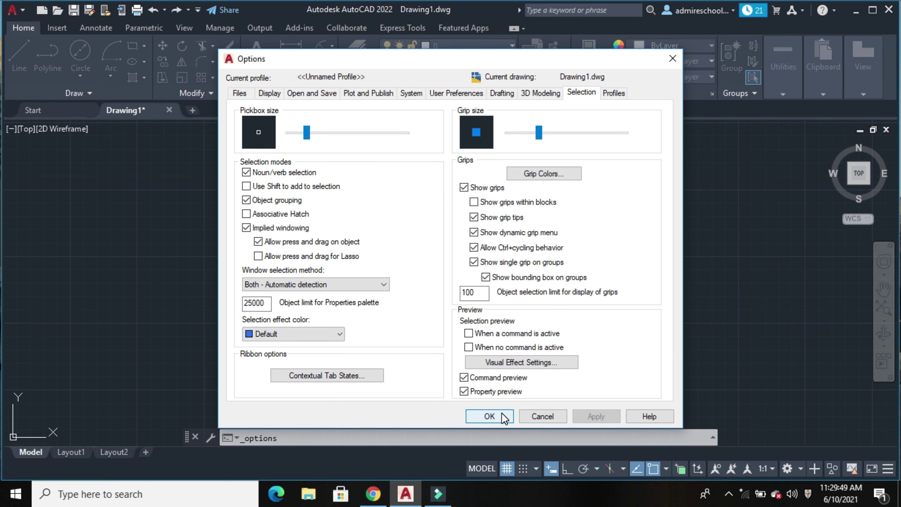
left_click(503, 417)
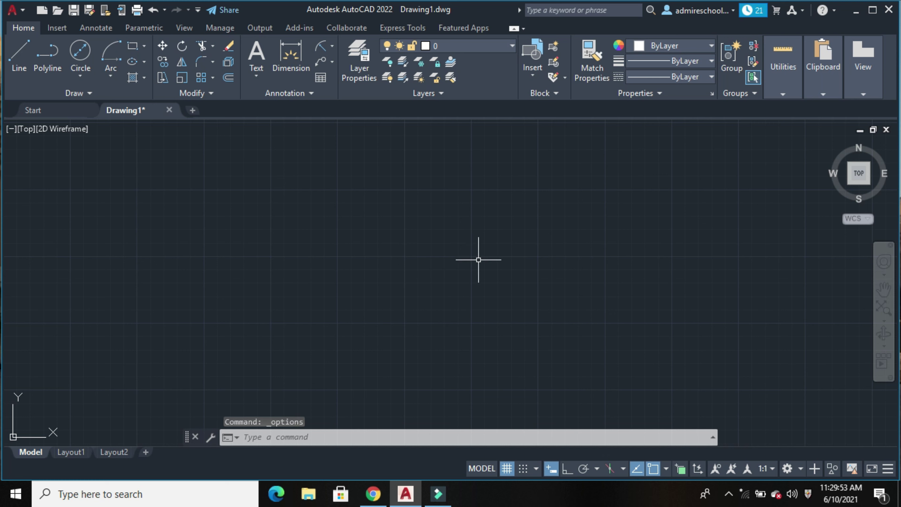
- Nudge the pickbox size slightly larger in the Selection options and apply
right_click(439, 183)
left_click(488, 432)
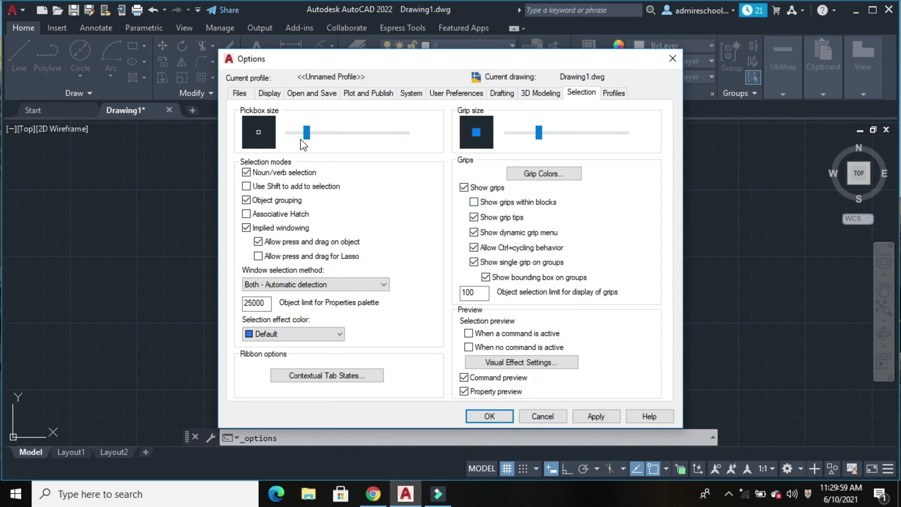
left_click_drag(308, 139, 324, 138)
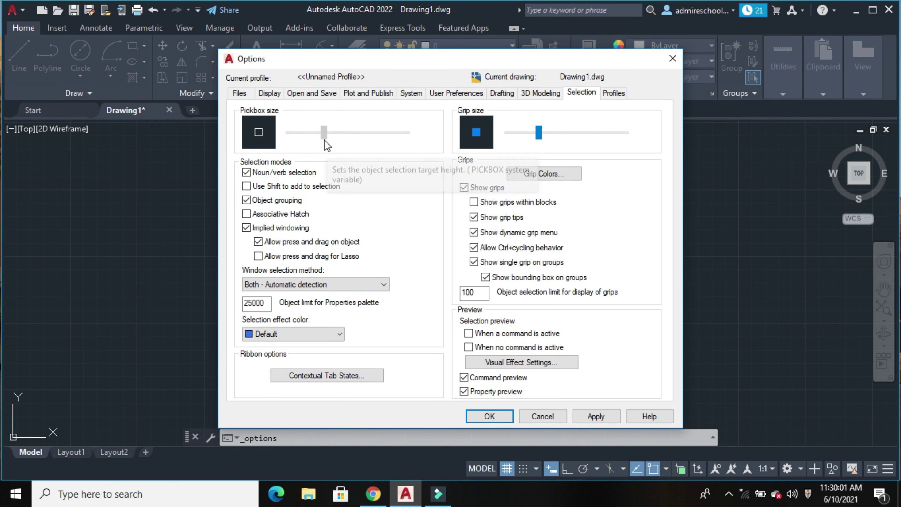
left_click(590, 416)
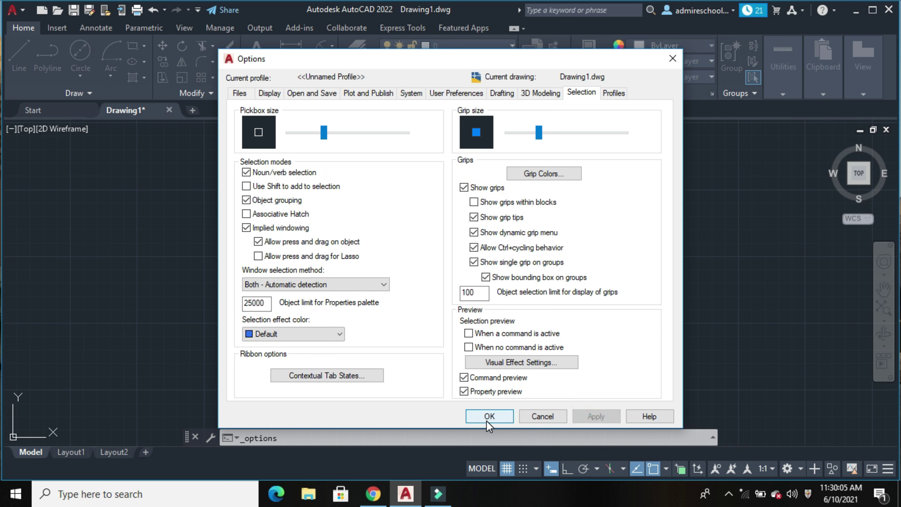
left_click(487, 419)
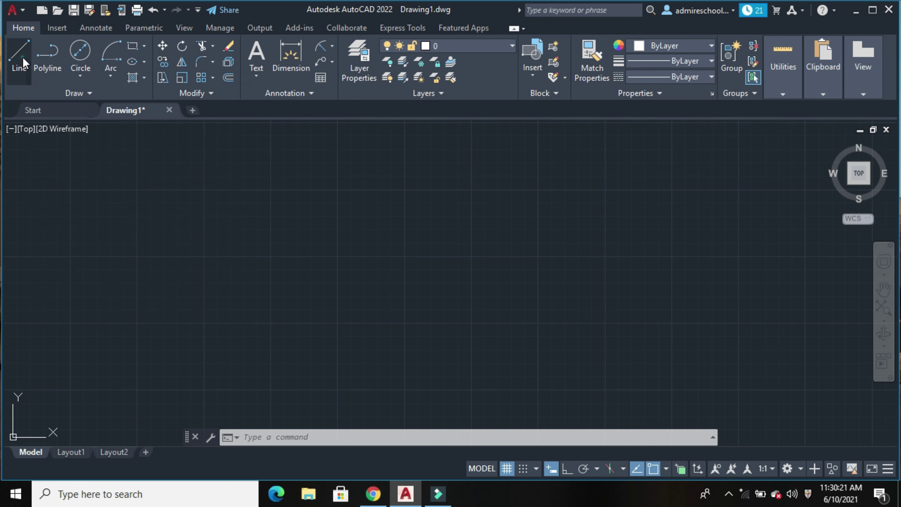
- Draw a single long slanted line across the drawing
left_click(23, 57)
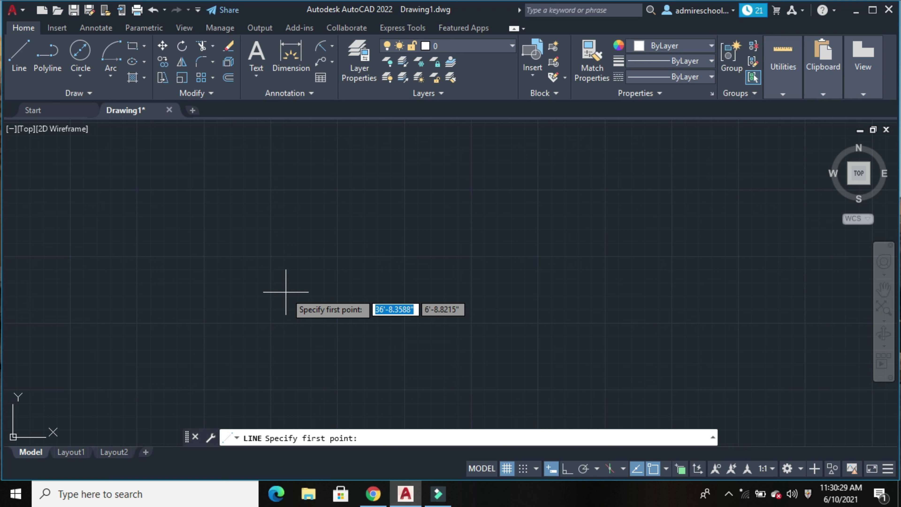
left_click(285, 291)
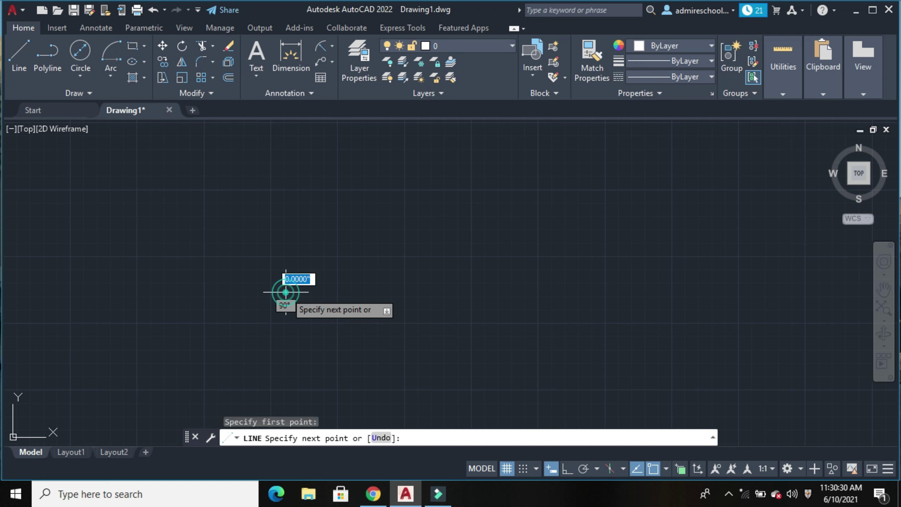
left_click(533, 262)
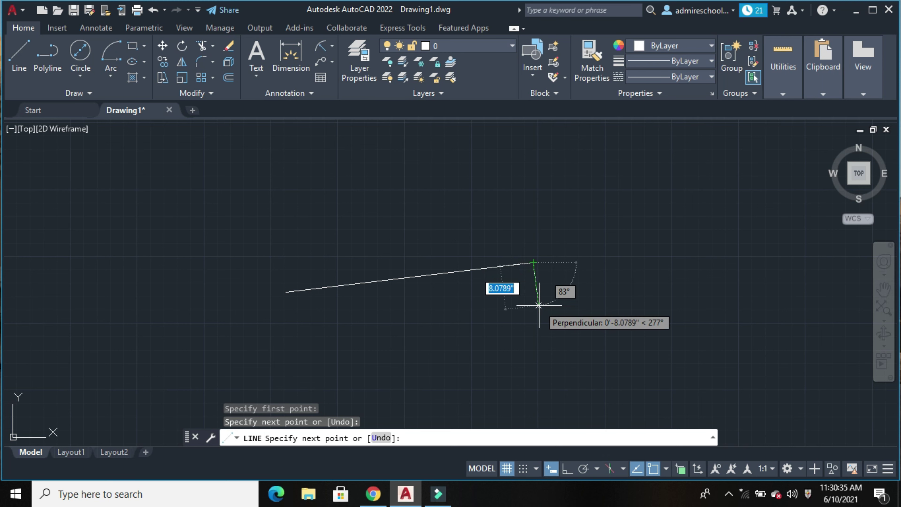
key("Escape")
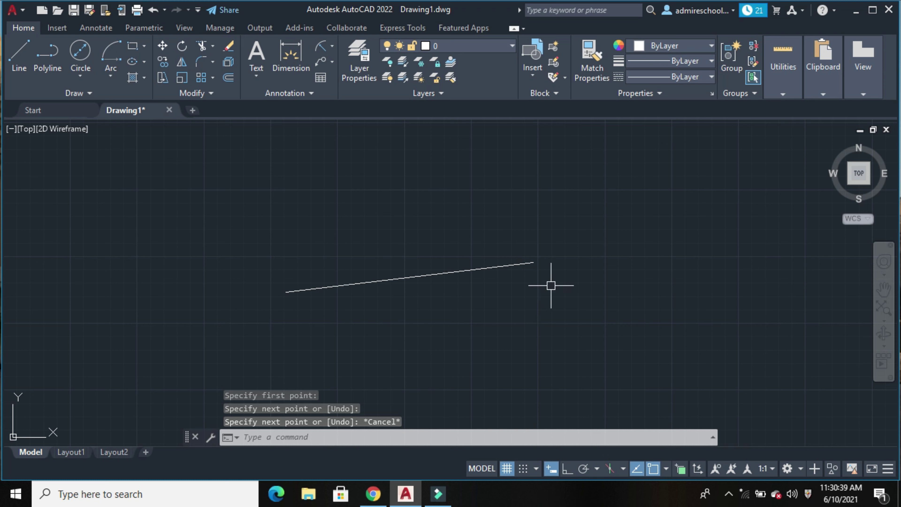
- Above the long line, draw a peaked chain of three 10-unit line segments
left_click(20, 53)
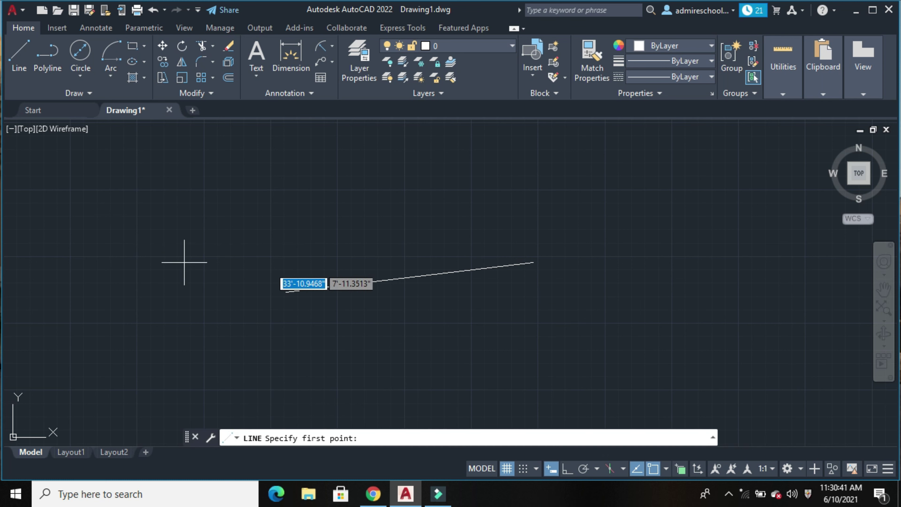
left_click(268, 221)
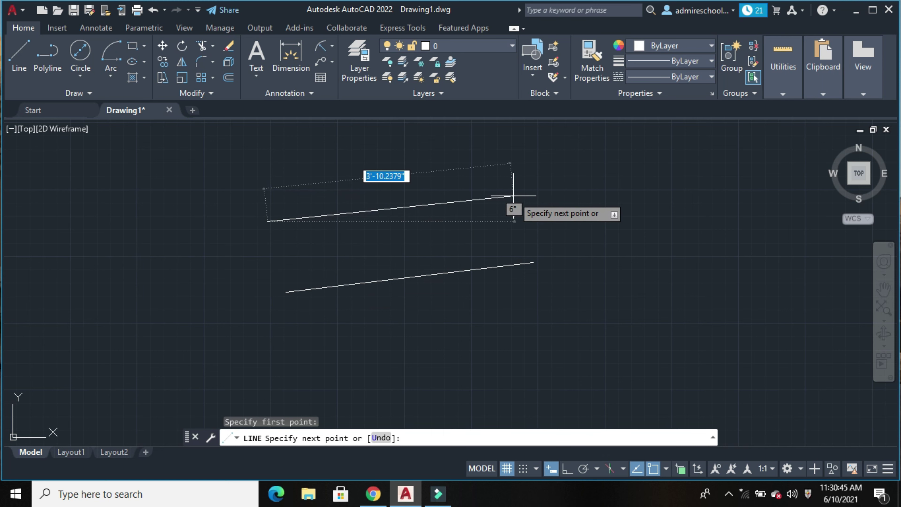
type("10")
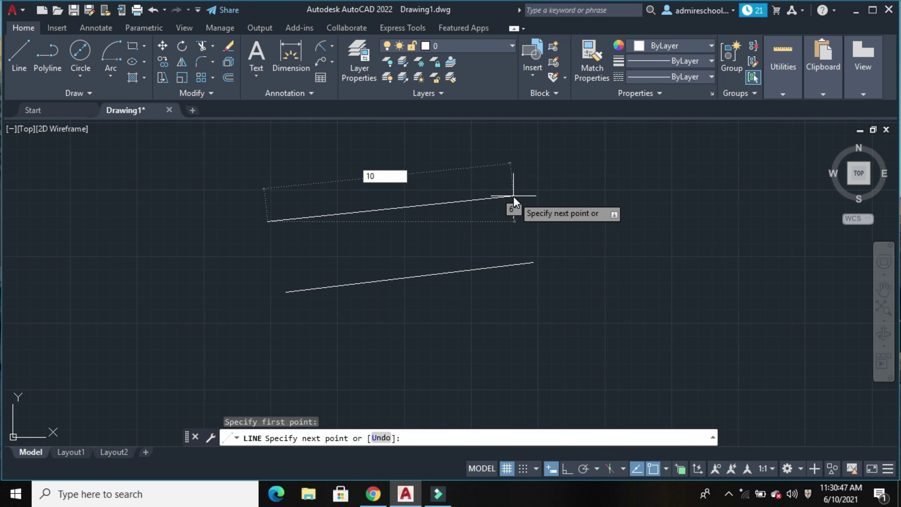
key("Return")
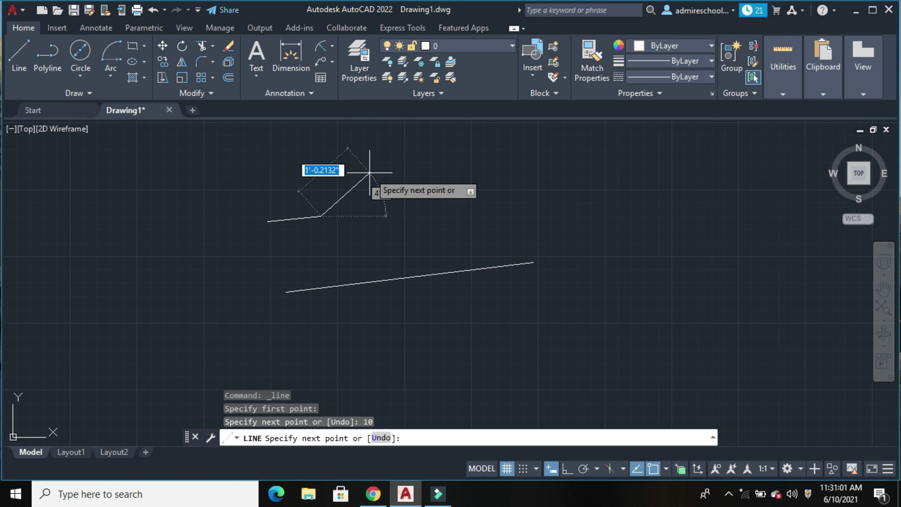
type("1010")
key("Return")
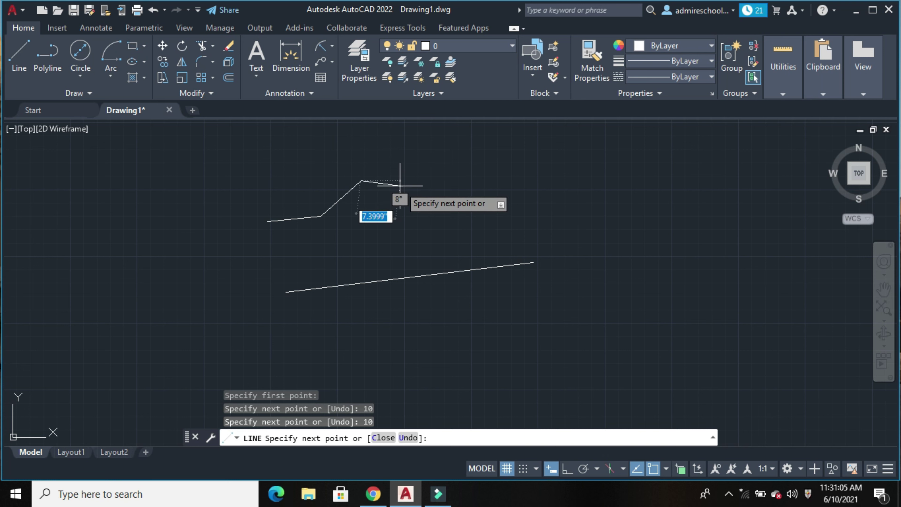
type("10")
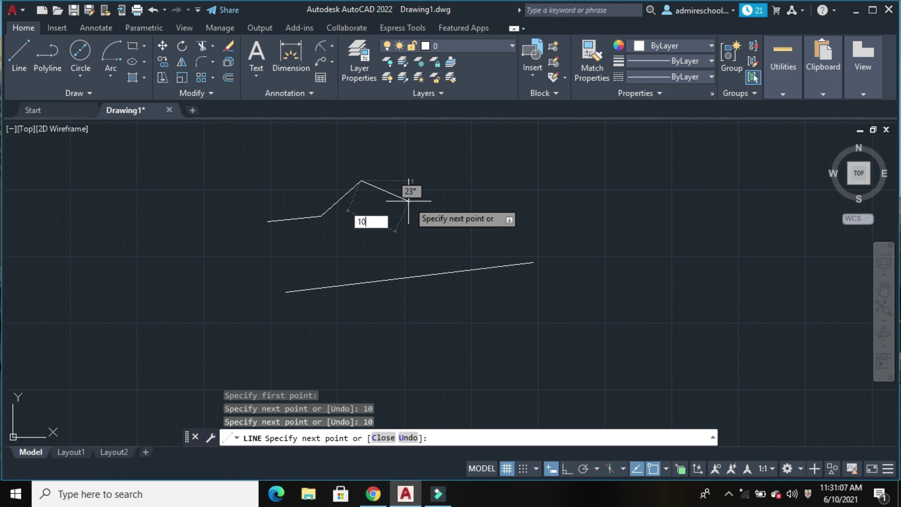
key("Return")
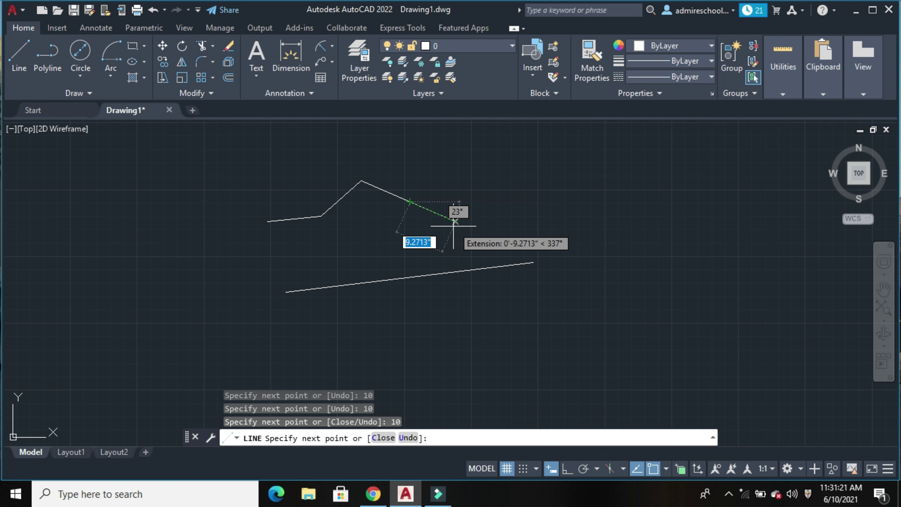
key("Escape")
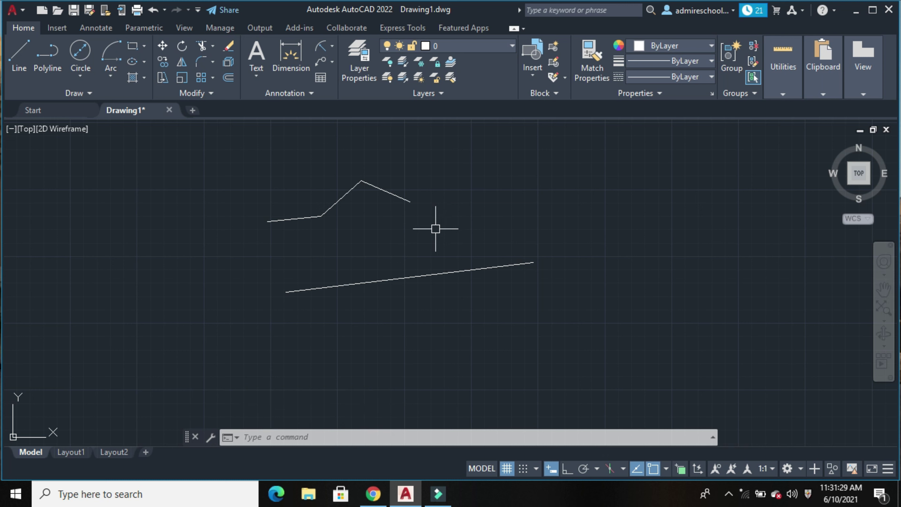
- Draw a 10-by-10 square of lines with Ortho on, closing at its first corner
left_click(17, 63)
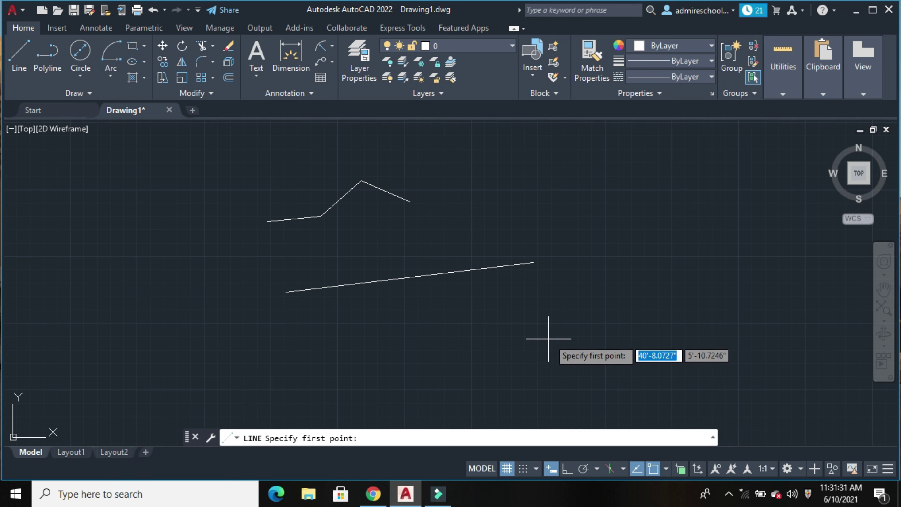
left_click(557, 309)
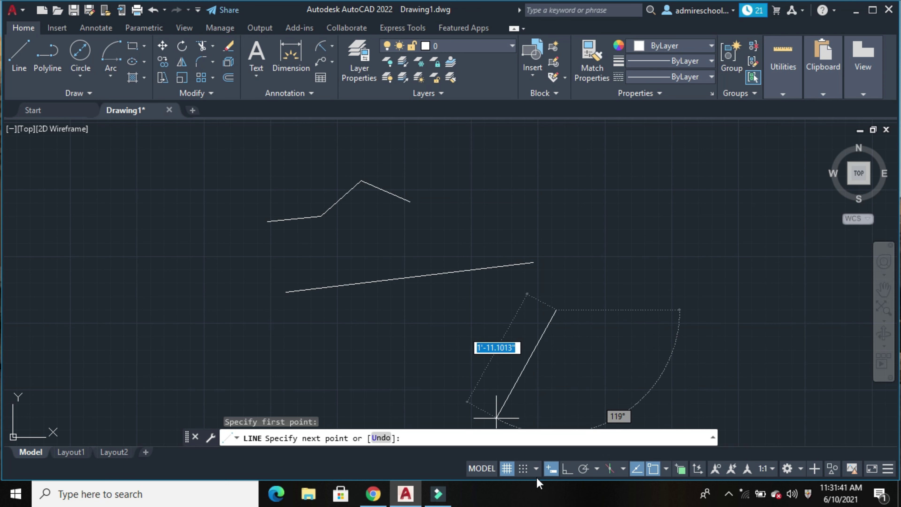
left_click(566, 472)
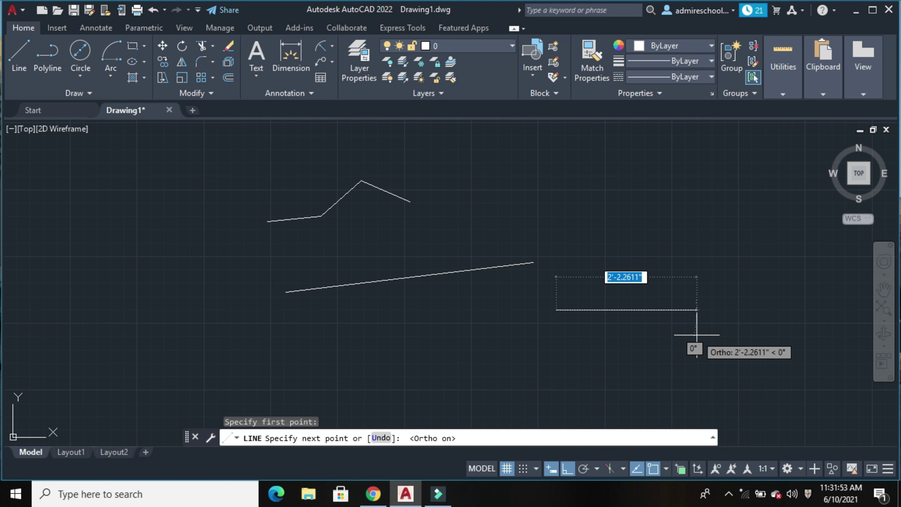
type("10")
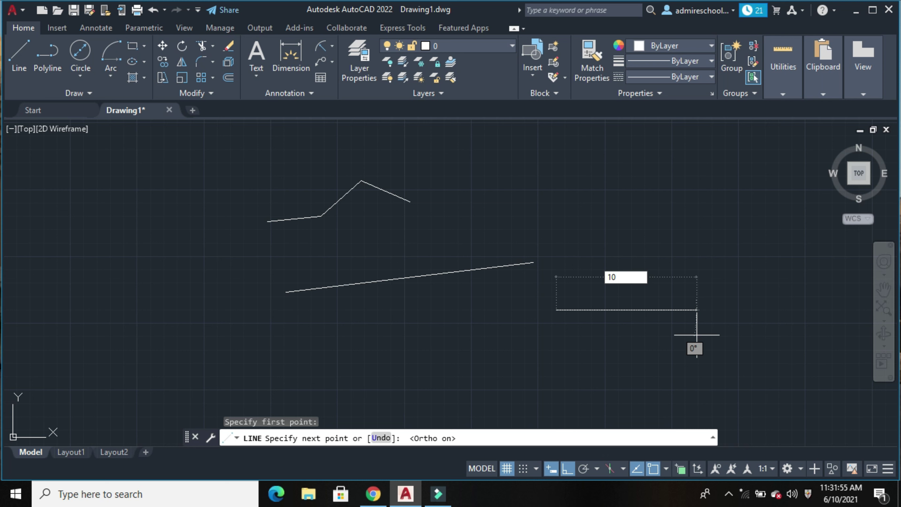
key("Return")
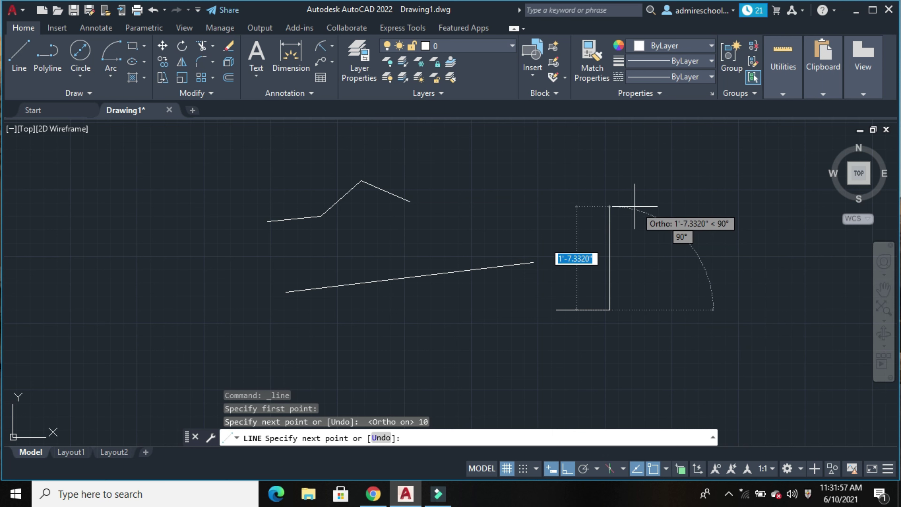
type("1")
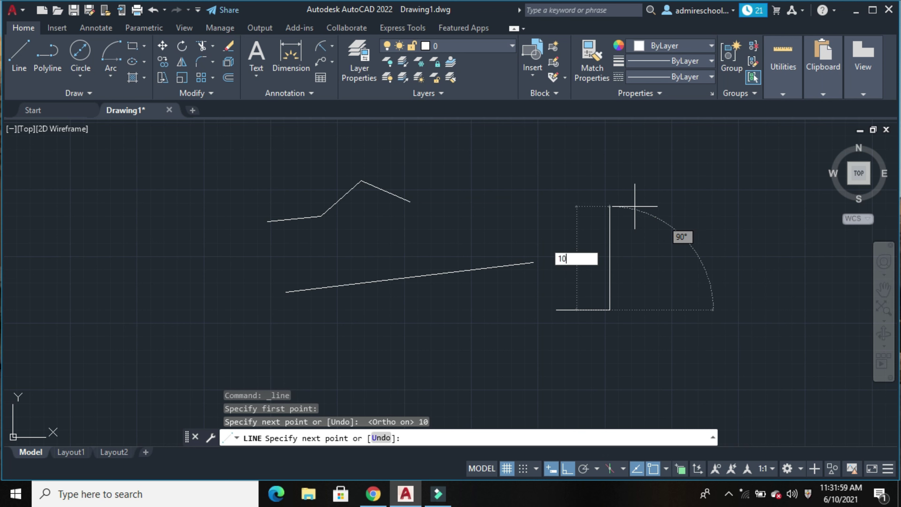
type("0")
key("Return")
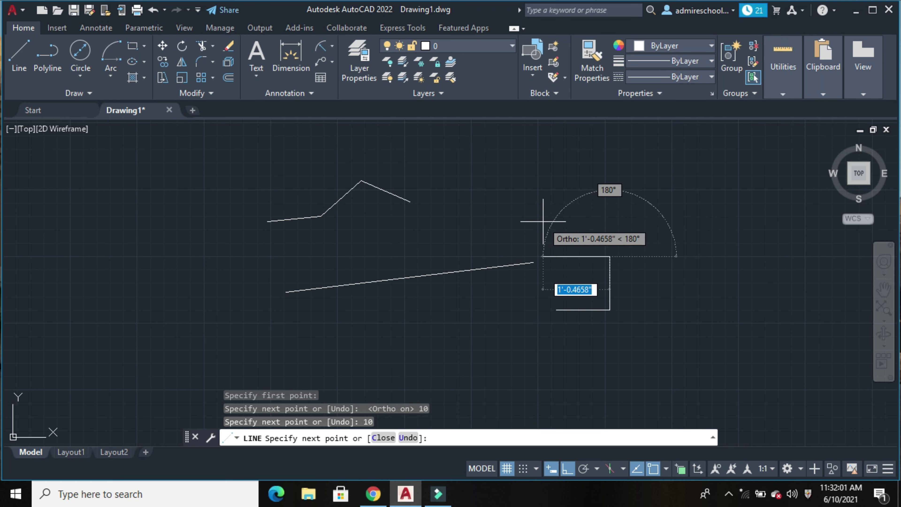
type("10")
key("Return")
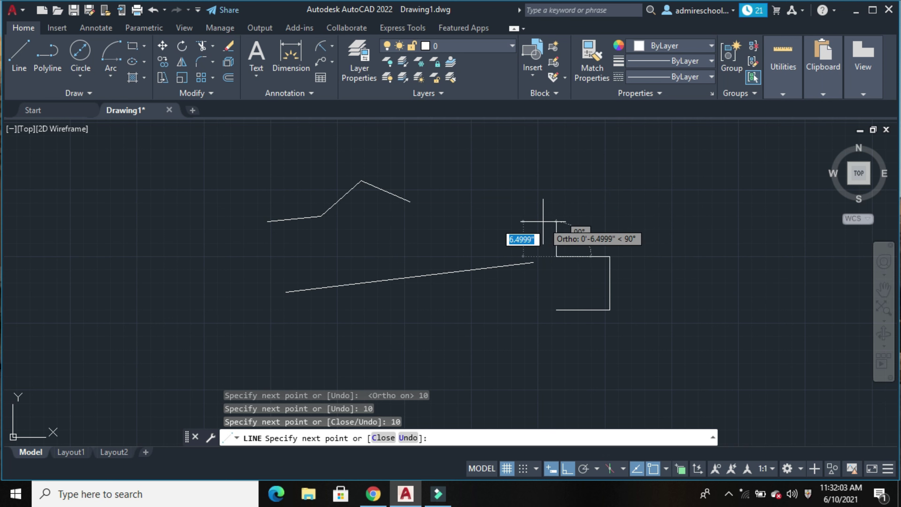
left_click(555, 310)
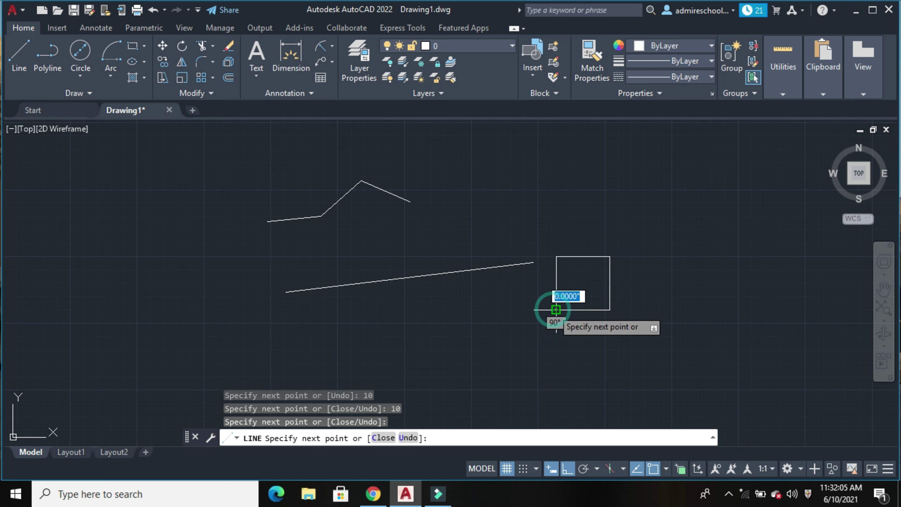
key("Escape")
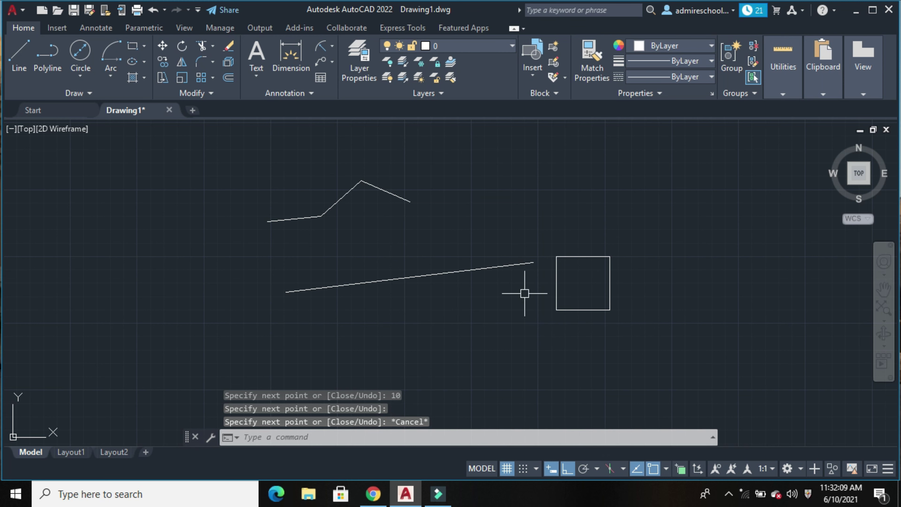
left_click(17, 62)
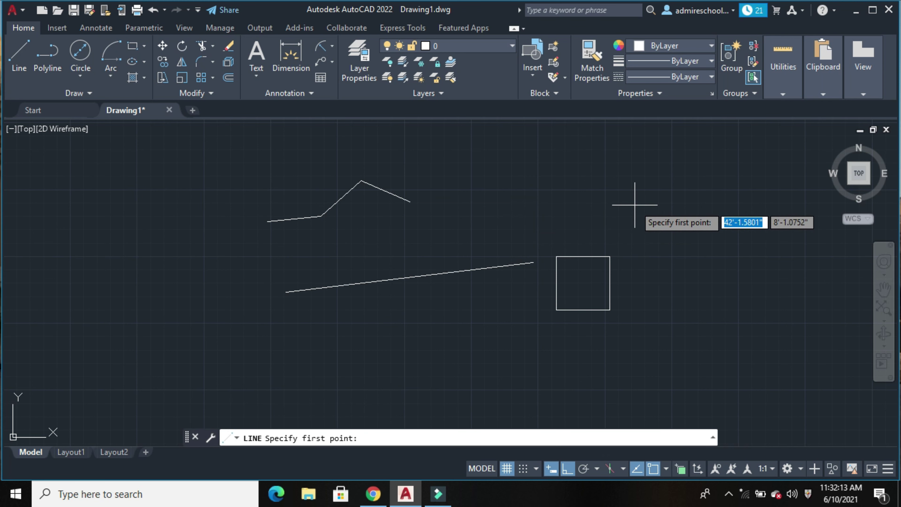
- Draw a 10-wide, 20-tall rectangle of lines above and right of the square
left_click(632, 218)
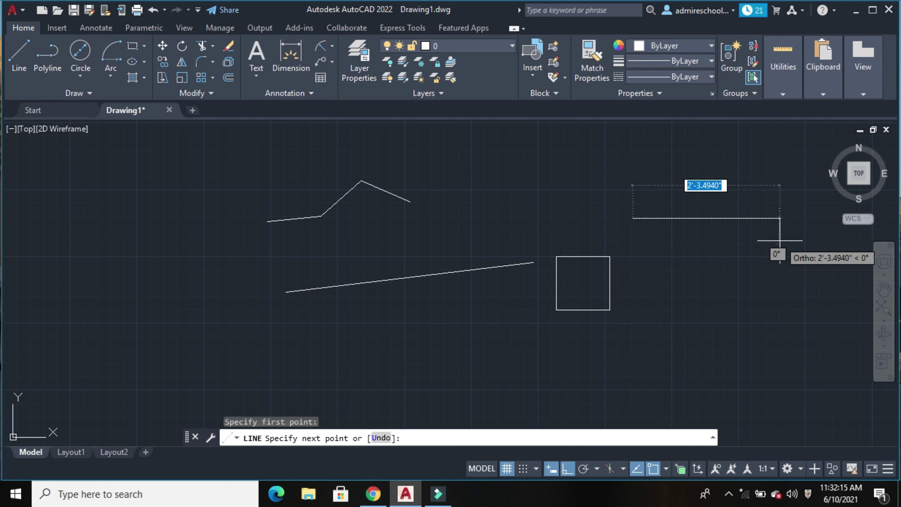
type("10")
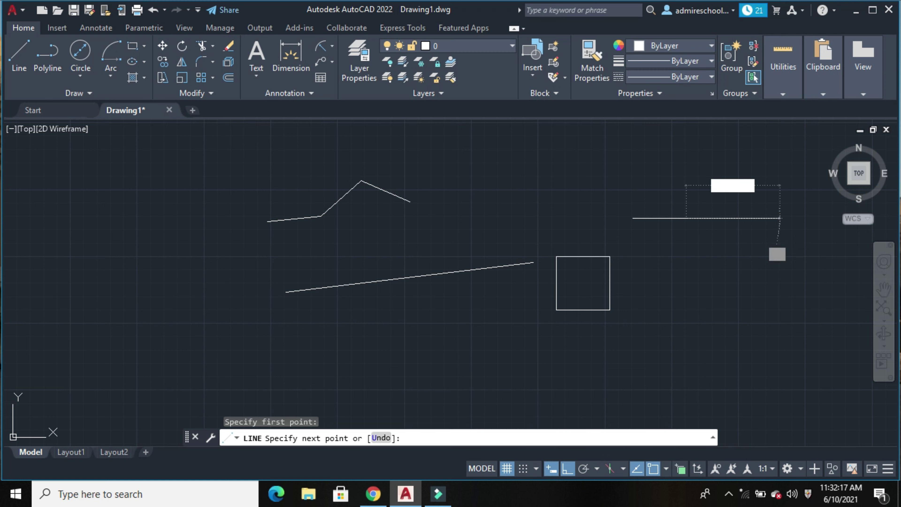
key("Return")
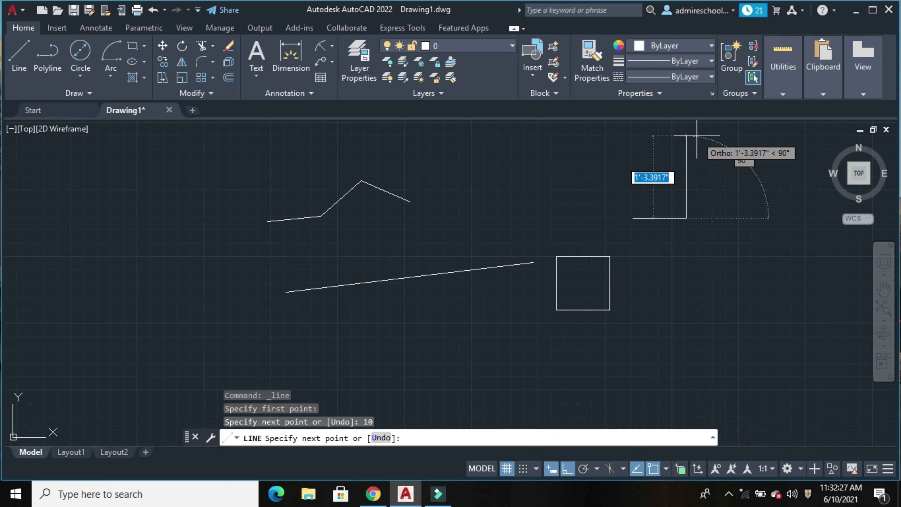
type("20")
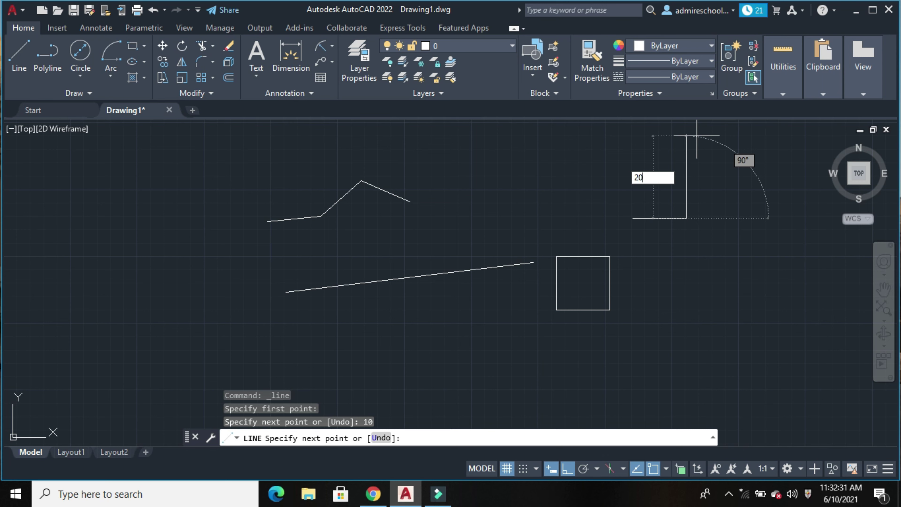
key("Return")
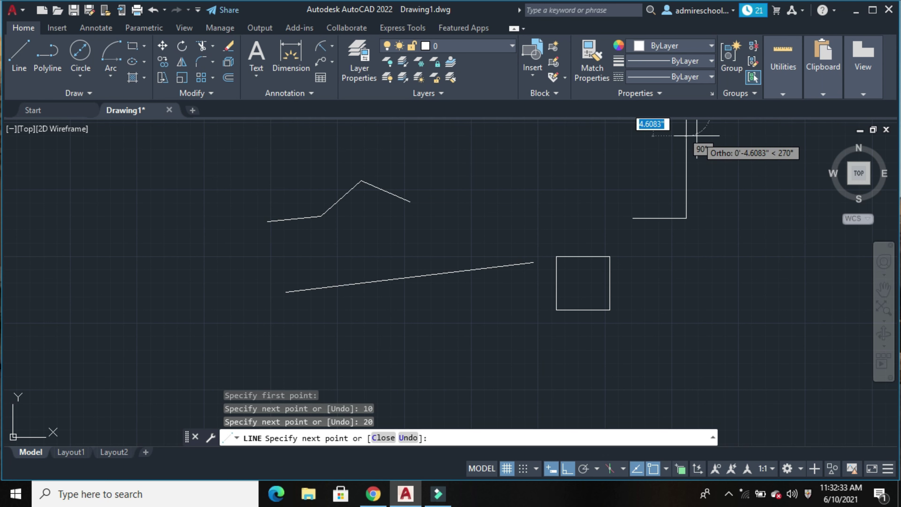
scroll(608, 202, "down", 2)
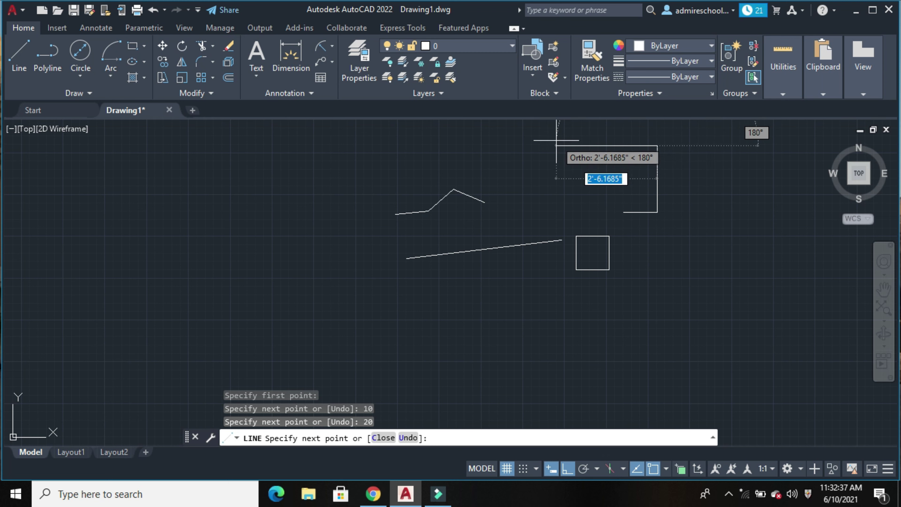
type("1")
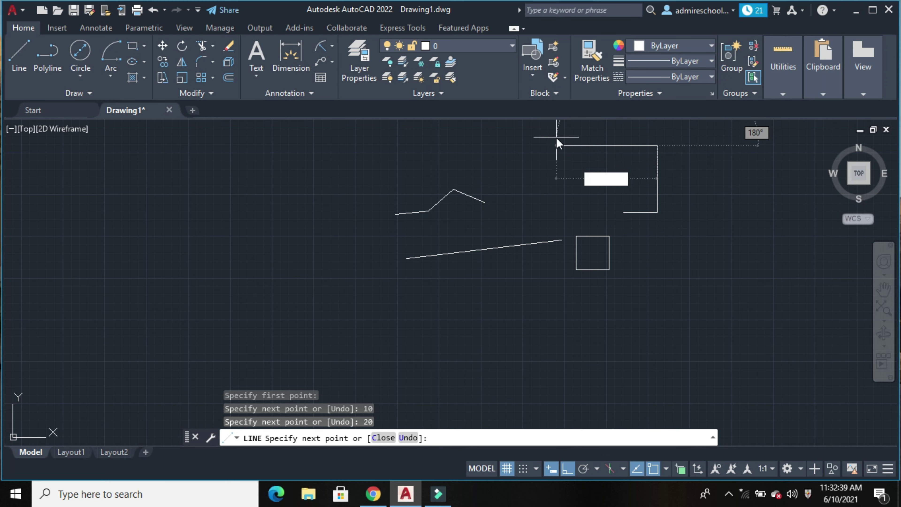
type("0")
key("Return")
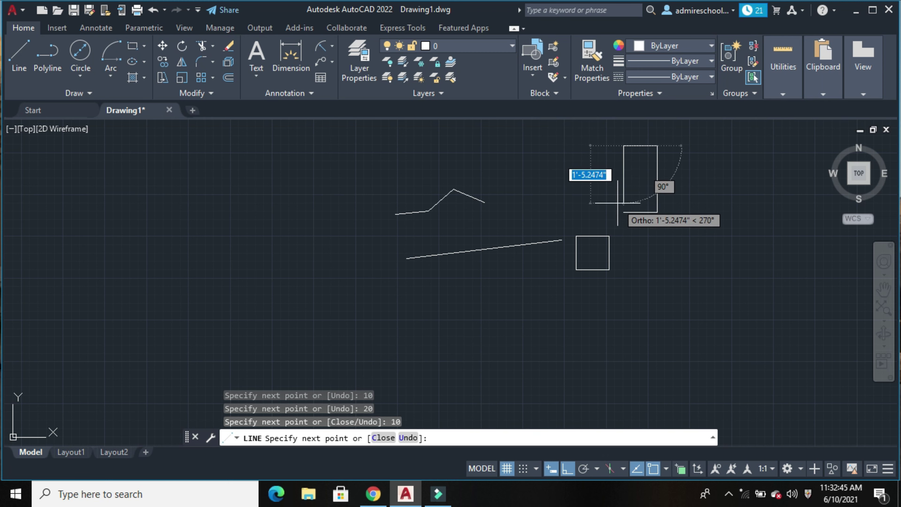
left_click(624, 212)
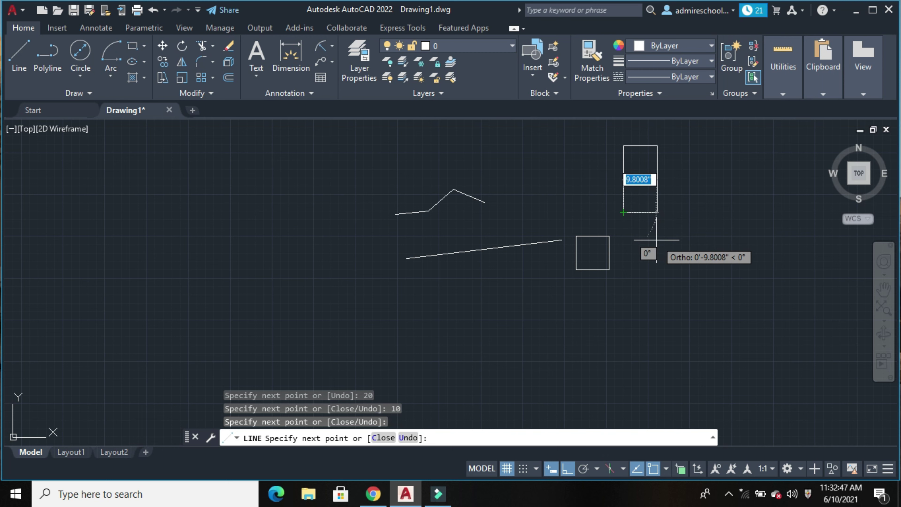
key("Escape")
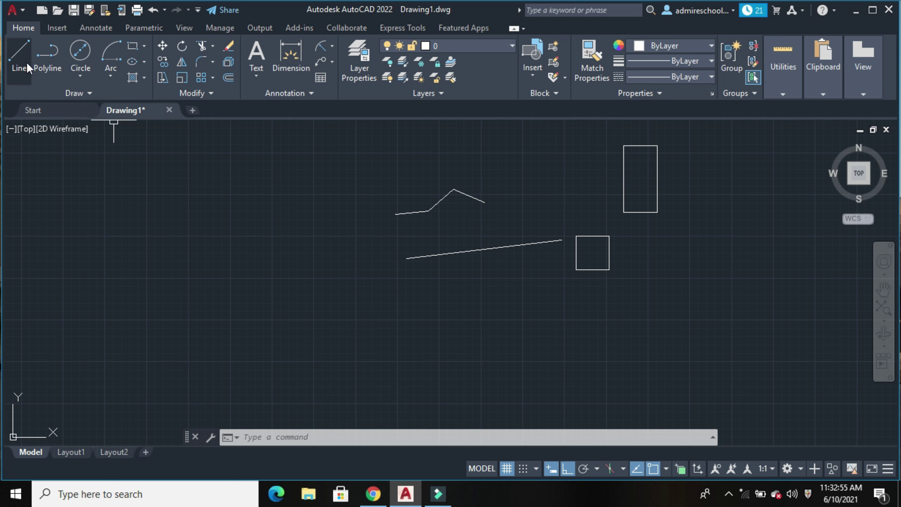
- Start a polyline at the lower left, then snap to the square's starting corner and cancel
left_click(48, 66)
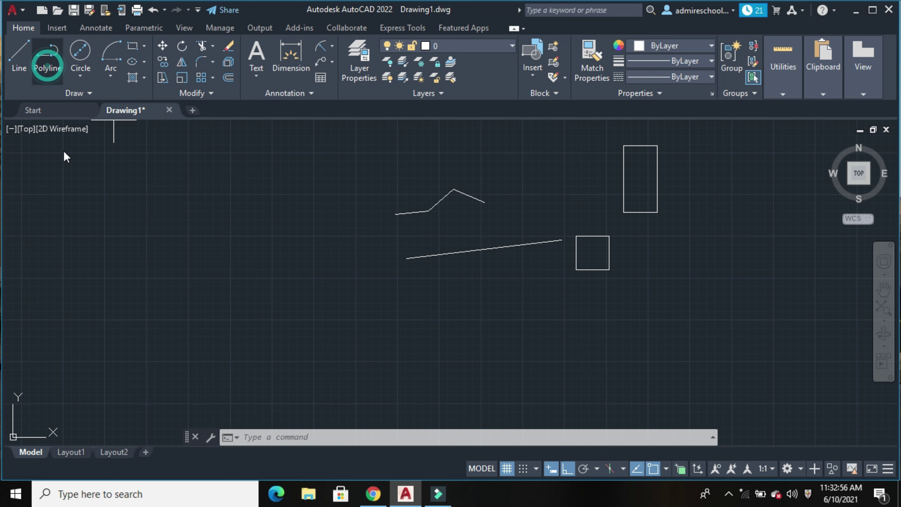
left_click(164, 324)
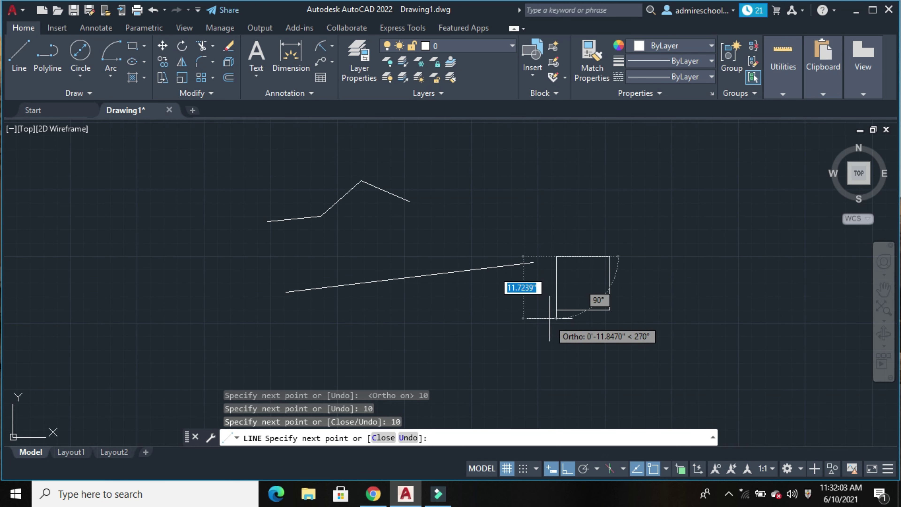
left_click(556, 310)
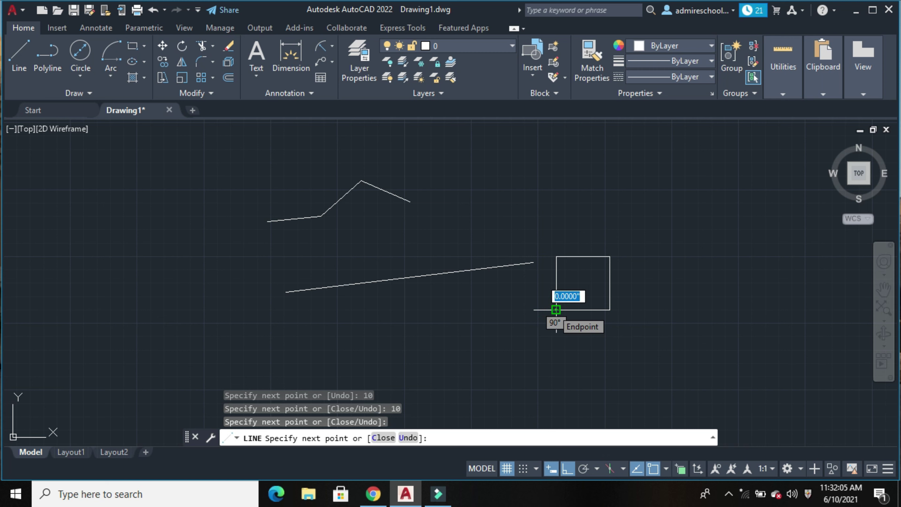
key("Escape")
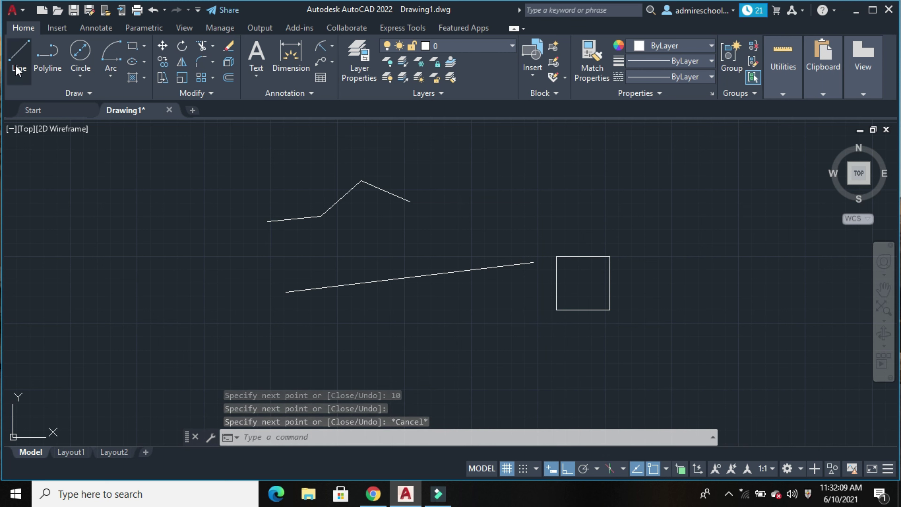
- Redraw the 10-wide, 20-tall line rectangle above-right of the square, closing at its first corner
left_click(18, 57)
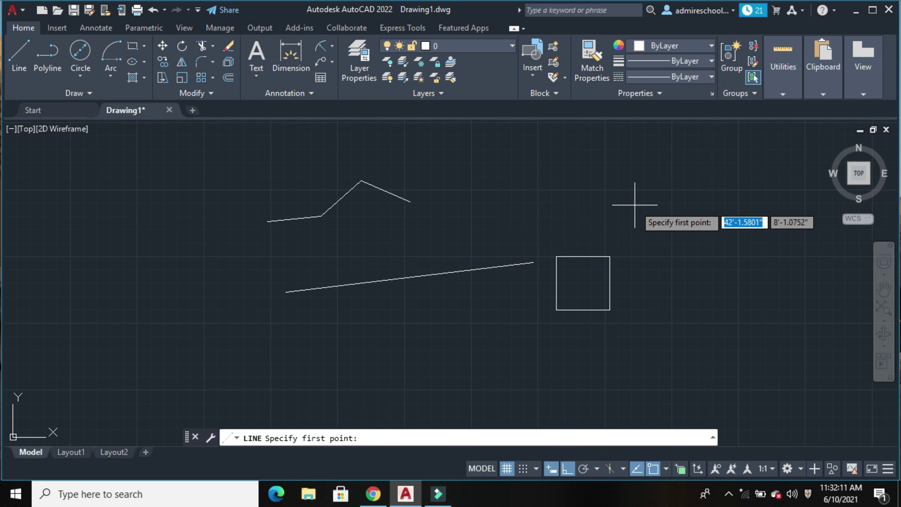
left_click(633, 218)
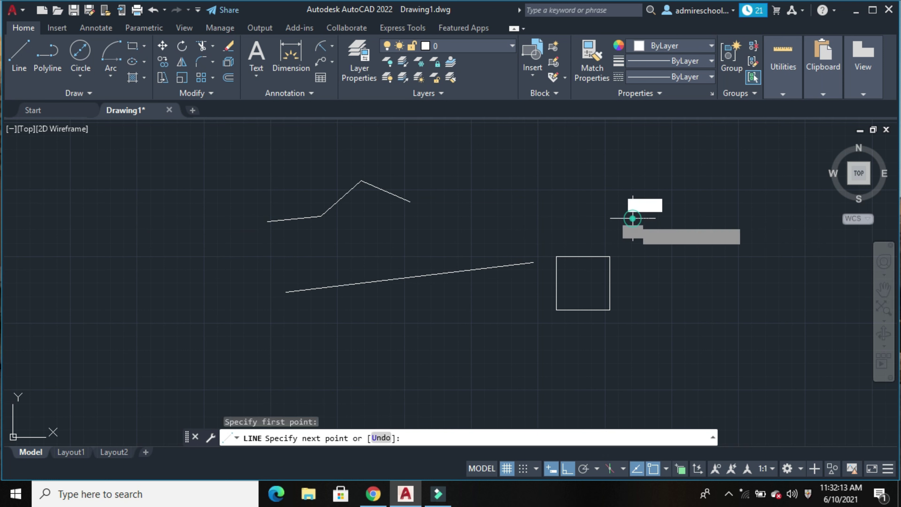
type("10")
key("Return")
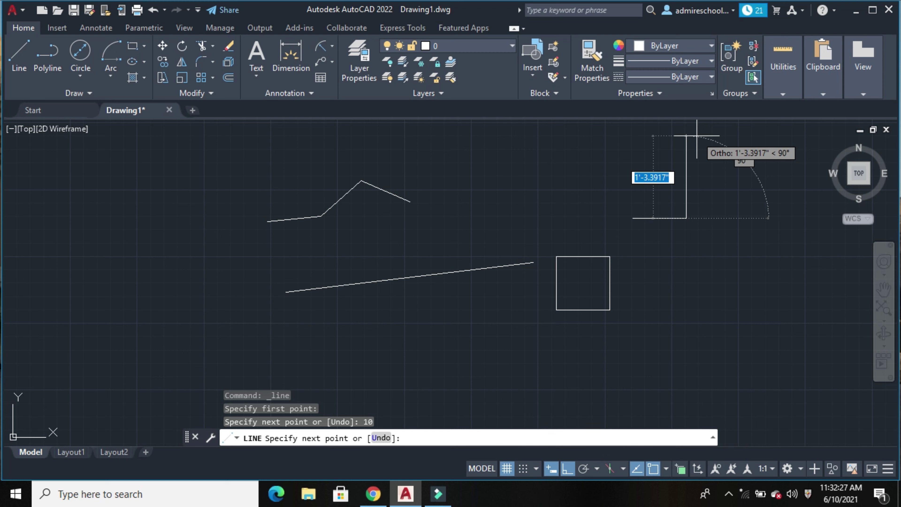
type("20")
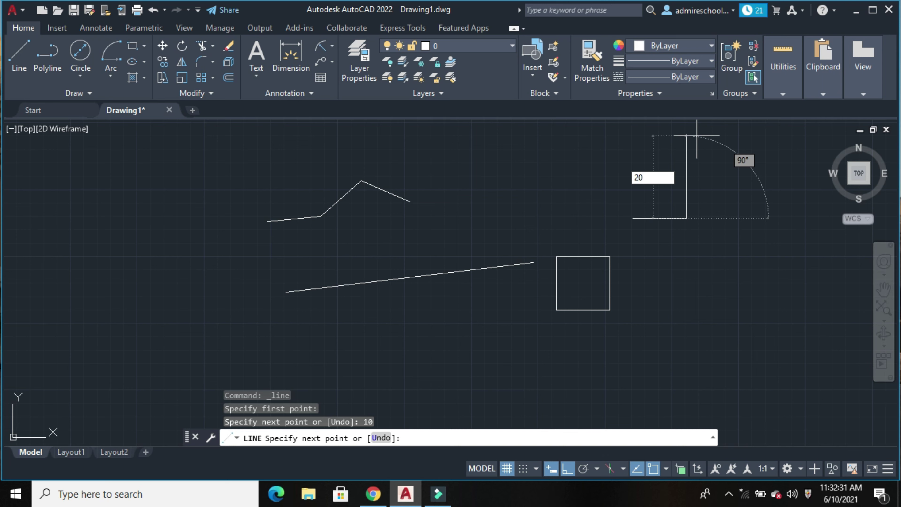
key("Return")
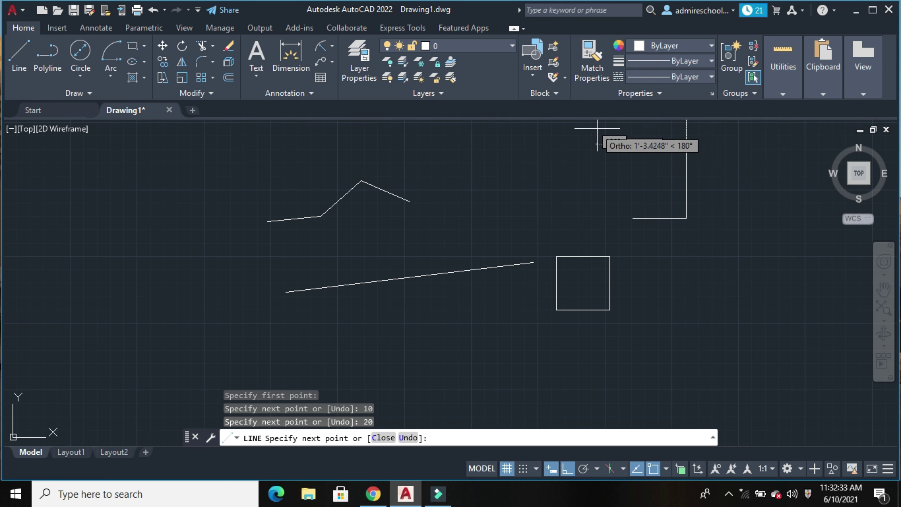
scroll(609, 201, "down", 2)
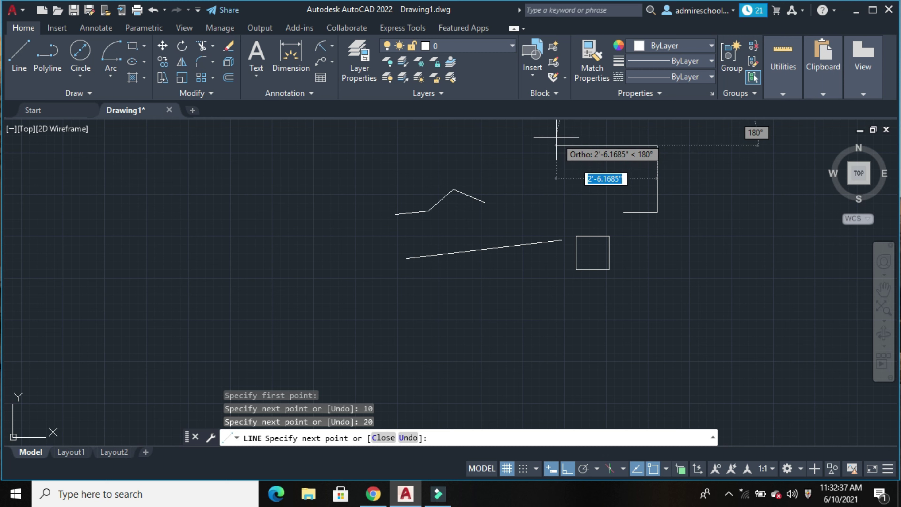
type("10")
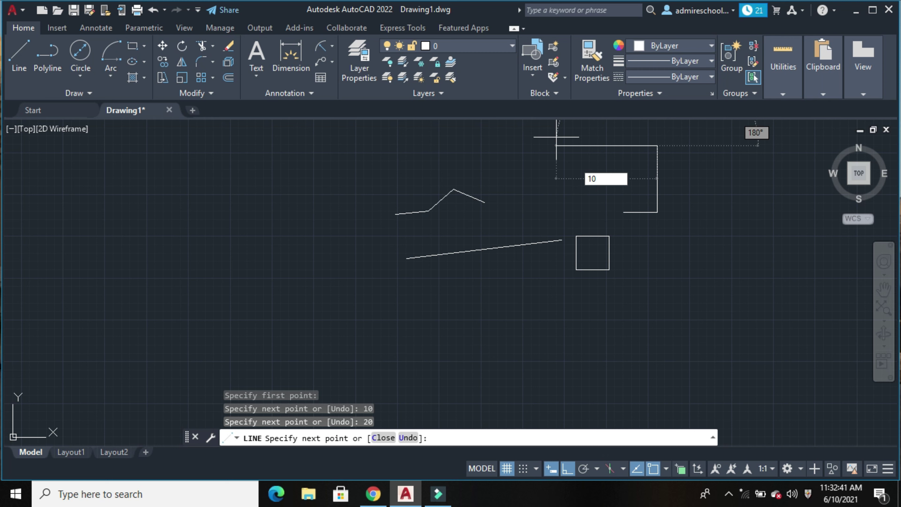
key("Return")
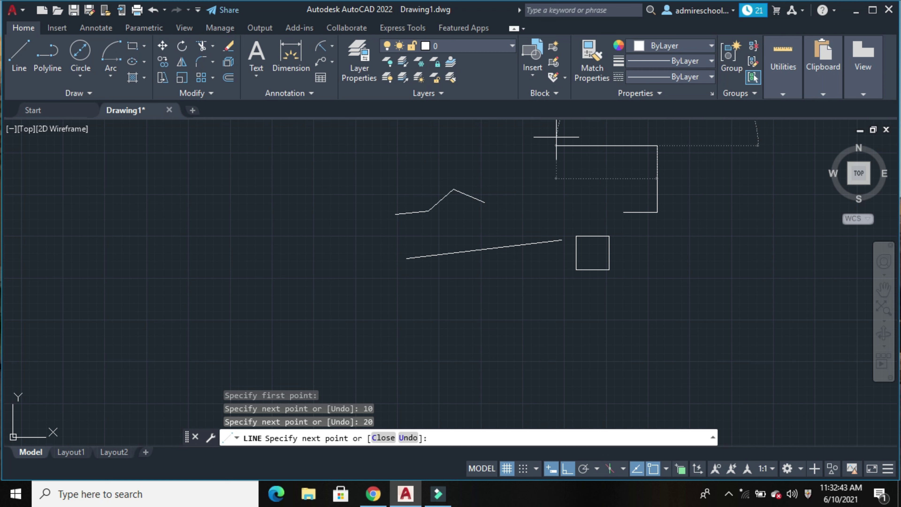
left_click(624, 212)
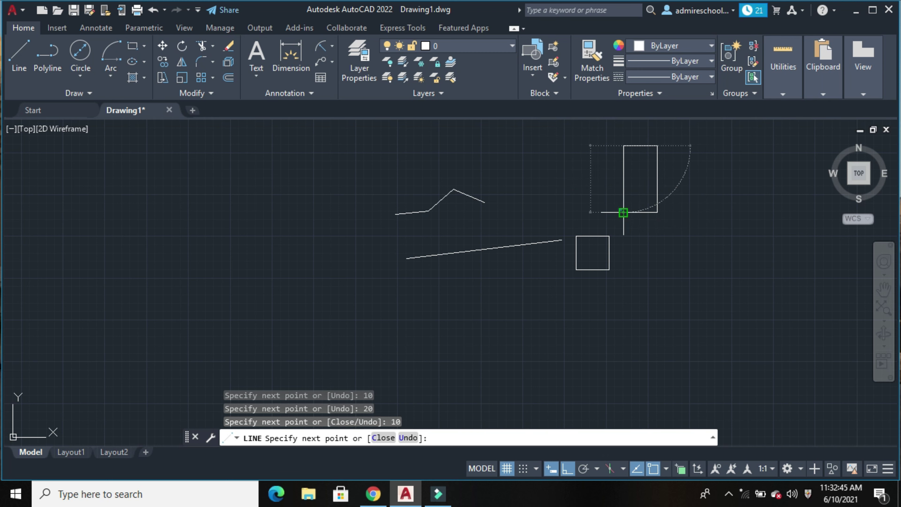
key("Escape")
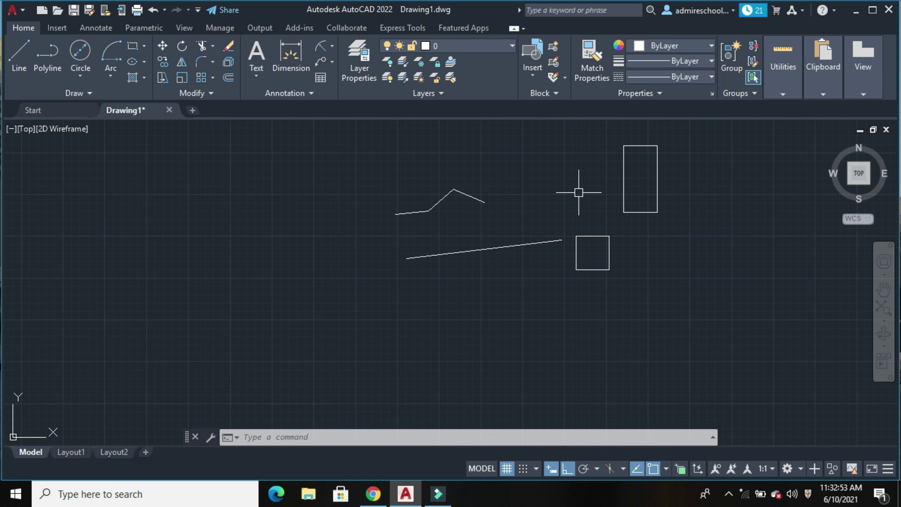
- Draw a closed 10-by-20 polyline rectangle at the lower left of the drawing
left_click(48, 66)
left_click(165, 324)
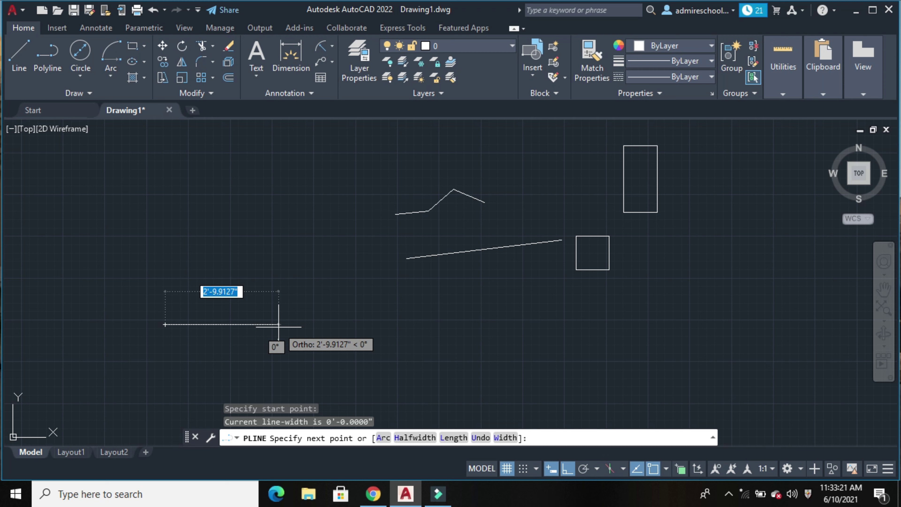
type("10")
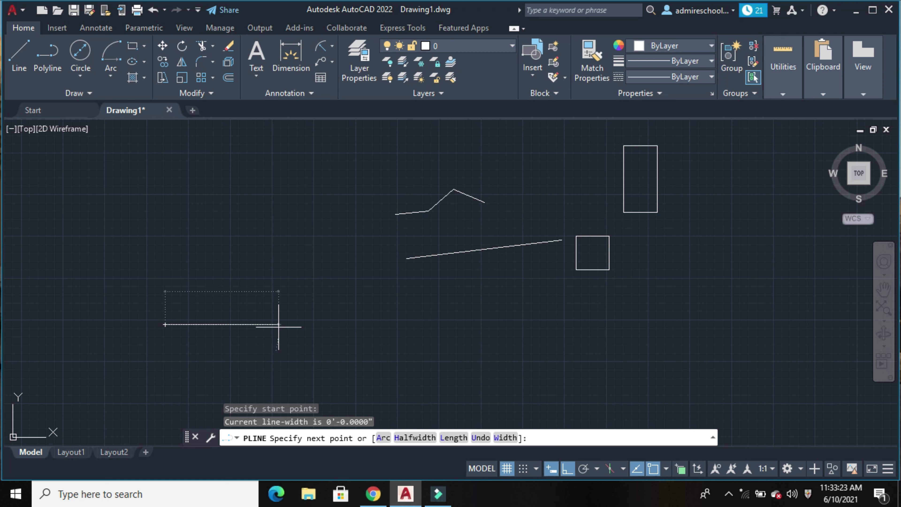
key("Return")
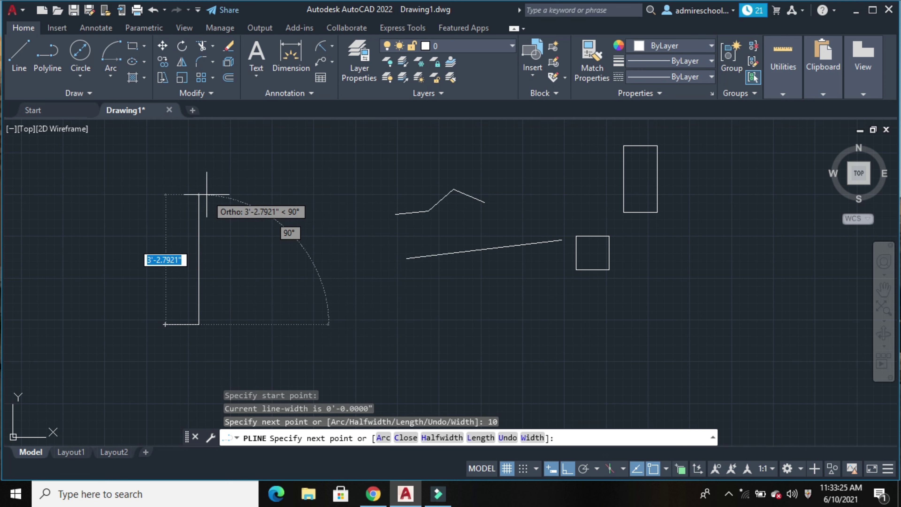
type("20")
key("Return")
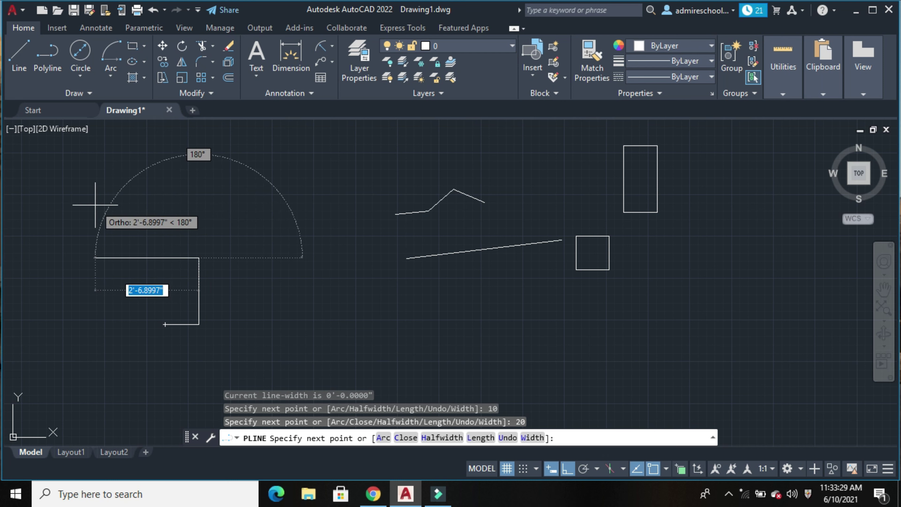
type("10")
key("Return")
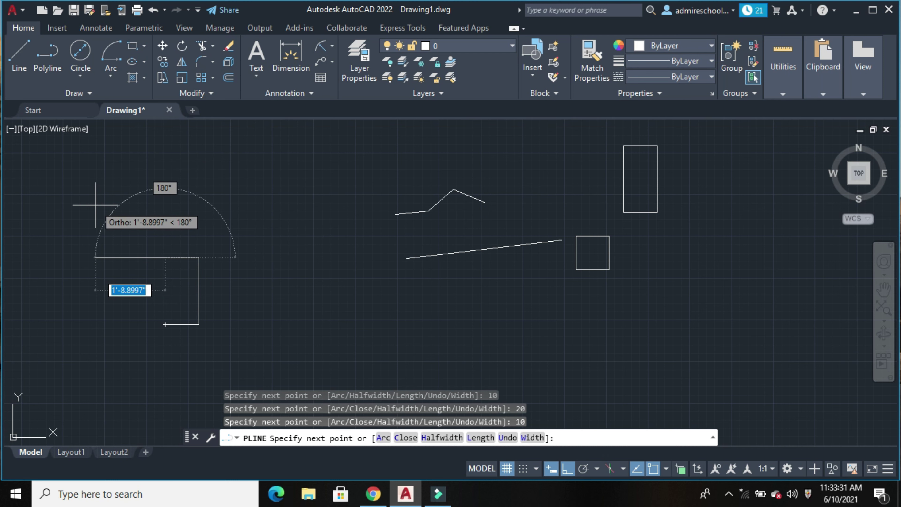
left_click(164, 324)
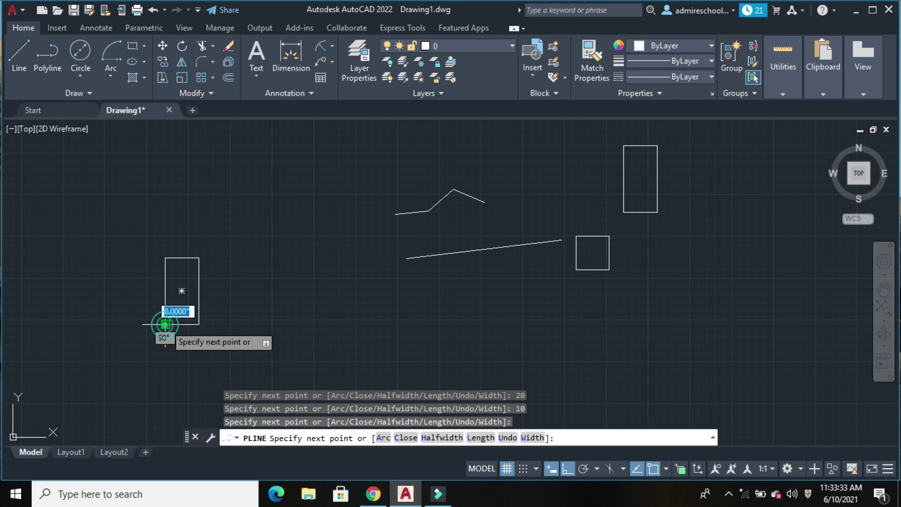
key("Escape")
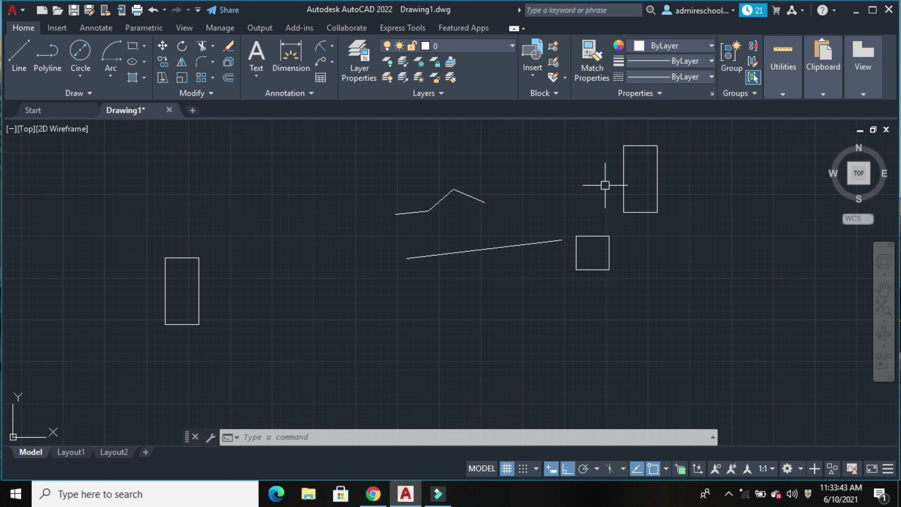
- Move the tall rectangle's bottom edge down, then undo that move
left_click(161, 46)
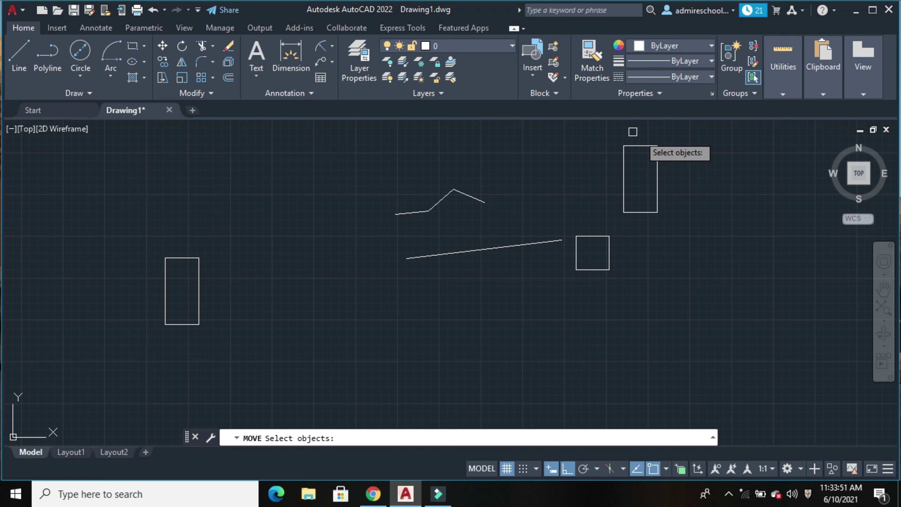
left_click(641, 212)
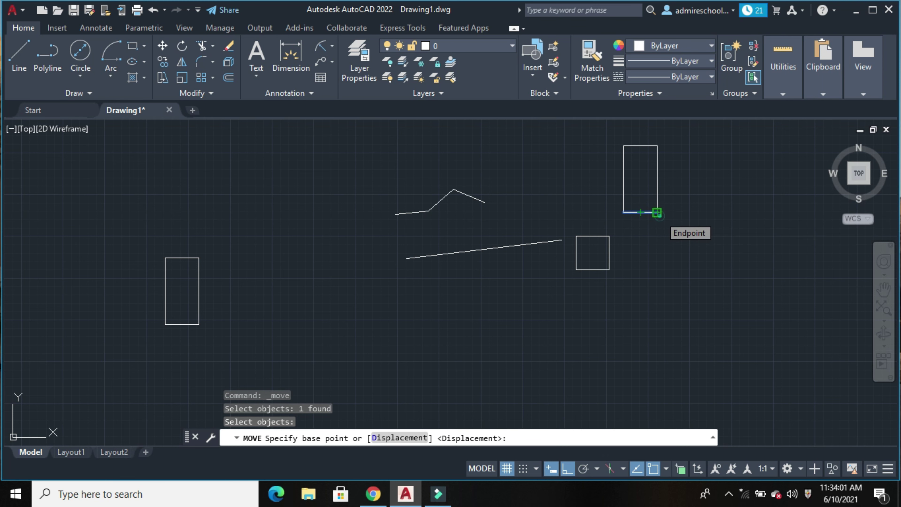
left_click(657, 212)
left_click(666, 234)
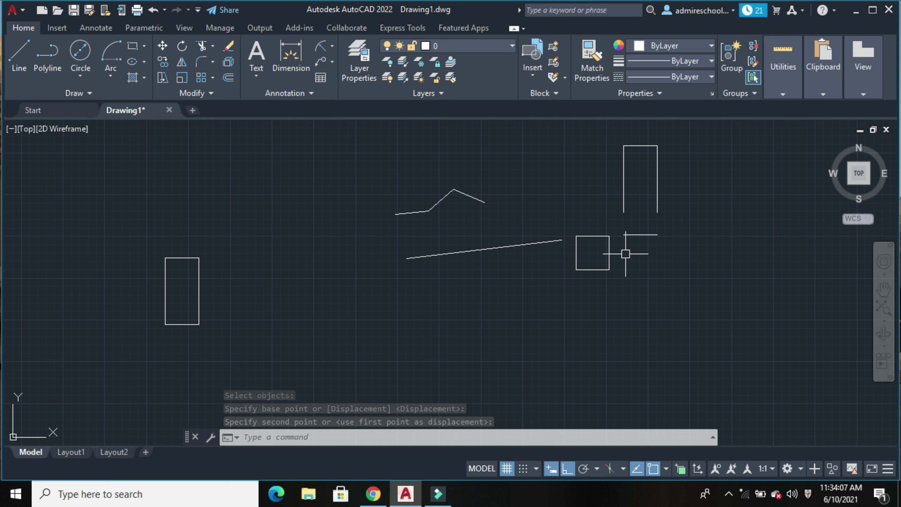
key("ctrl+z")
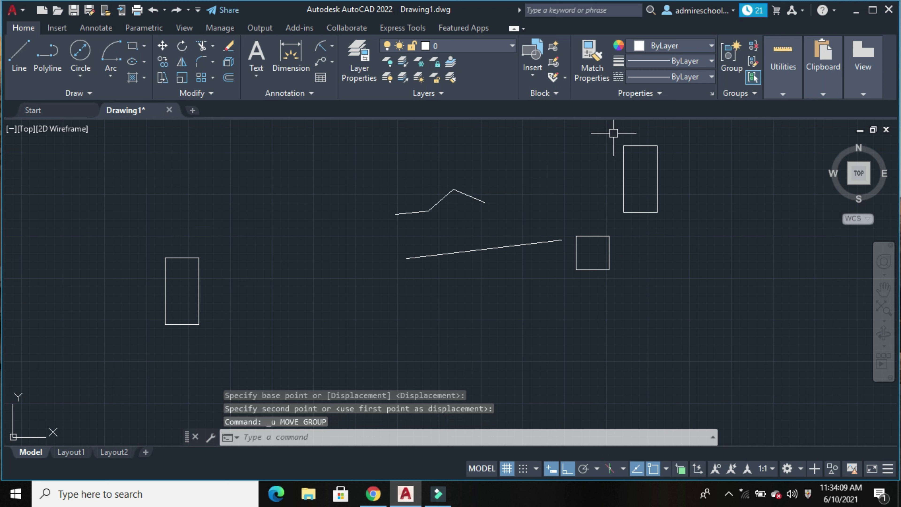
- Window-select the tall rectangle and move it down beside the square
left_click(615, 133)
left_click(663, 227)
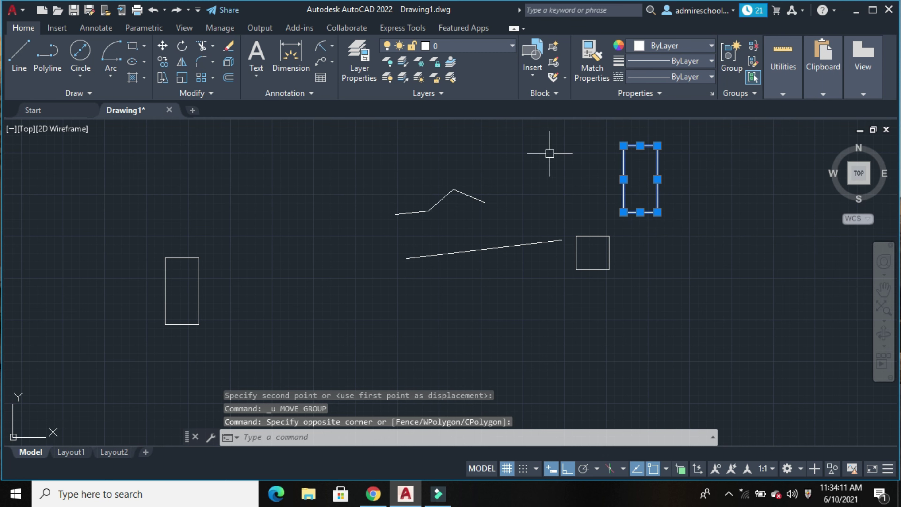
left_click(162, 46)
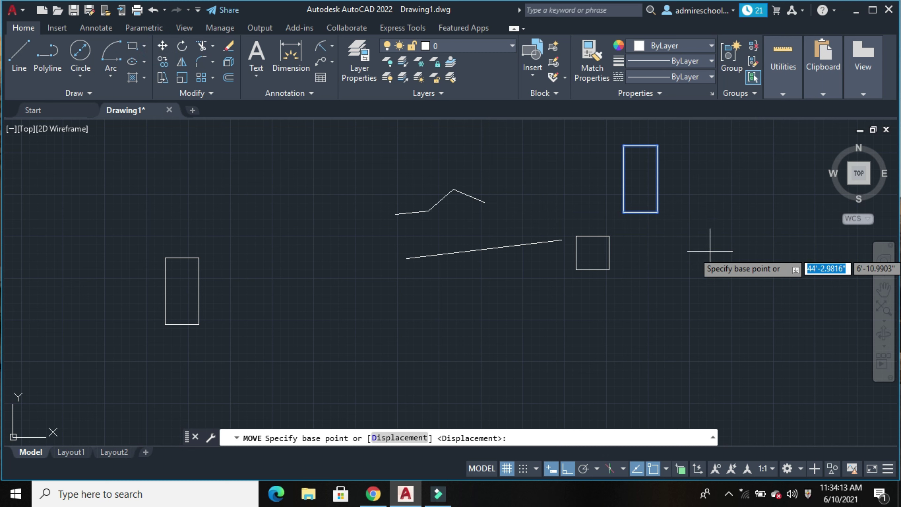
left_click(663, 213)
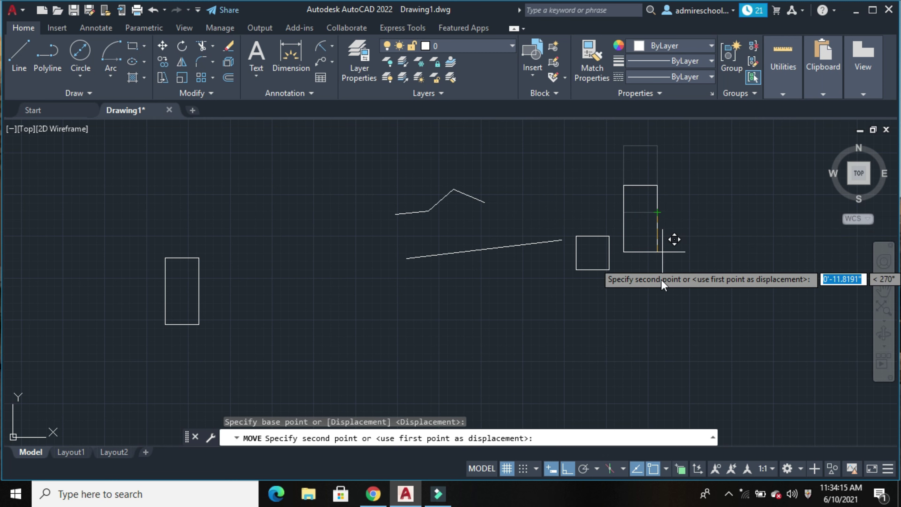
left_click(661, 295)
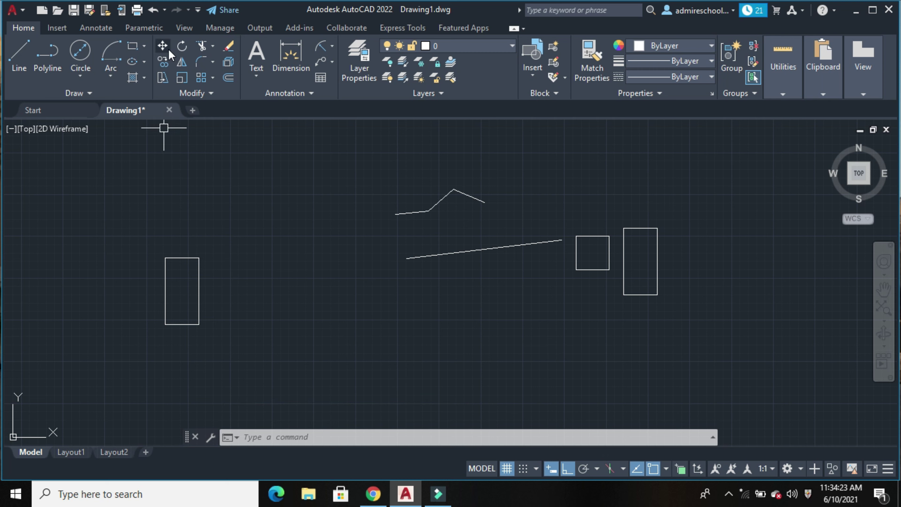
- Move the left polyline rectangle straight down from its lower-right corner
left_click(161, 46)
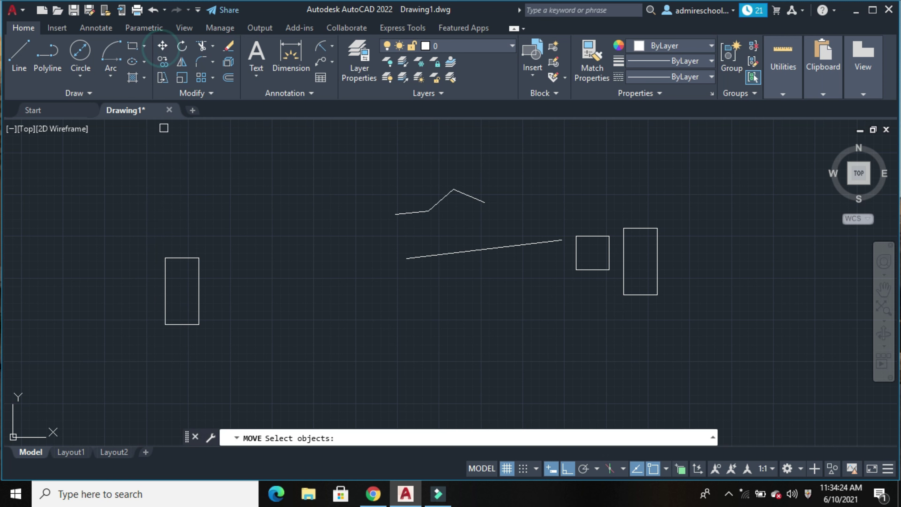
left_click(181, 325)
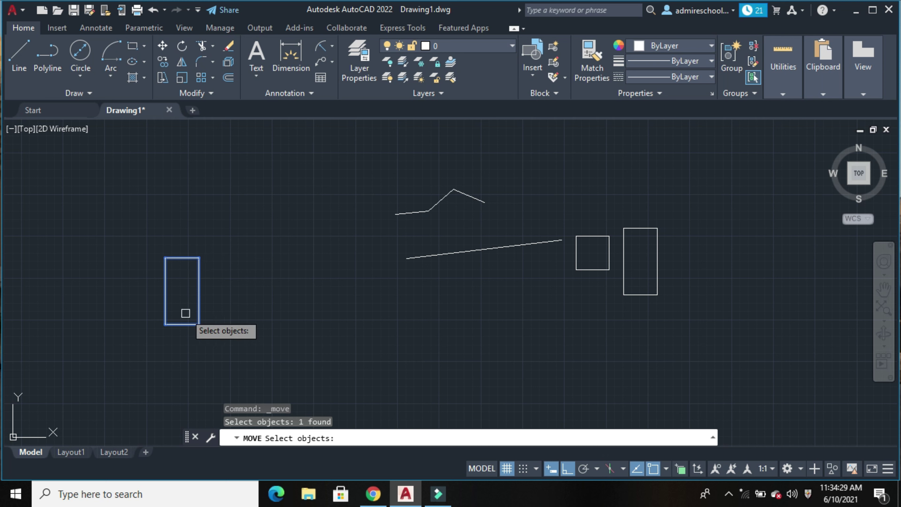
key("Return")
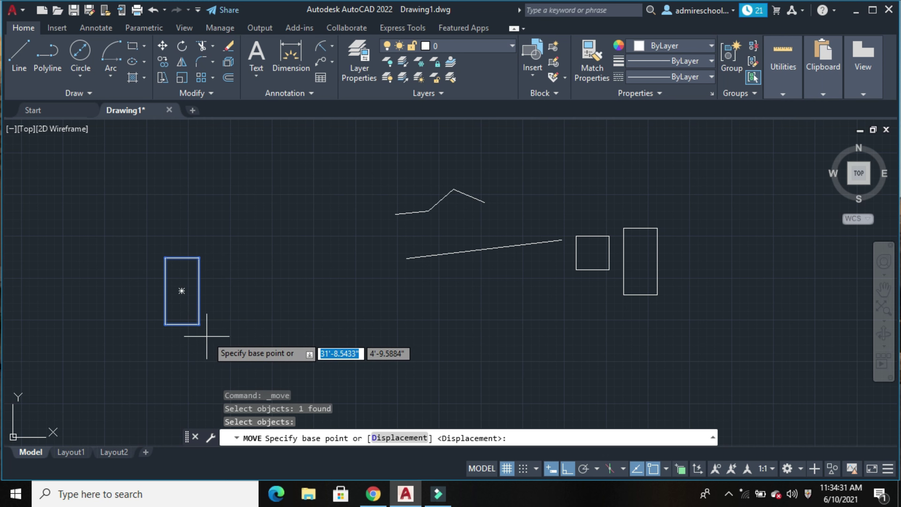
left_click(199, 324)
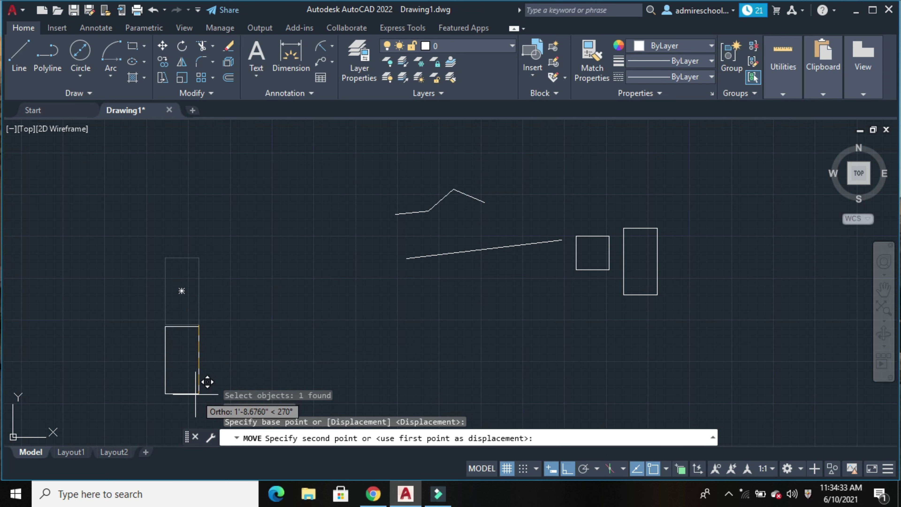
left_click(199, 400)
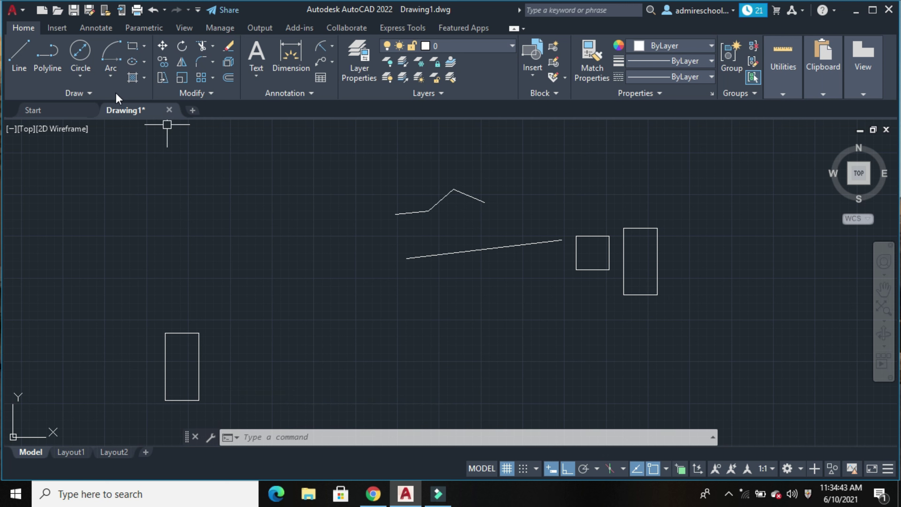
- Draw a radius-5 circle centred left of the long line
left_click(83, 76)
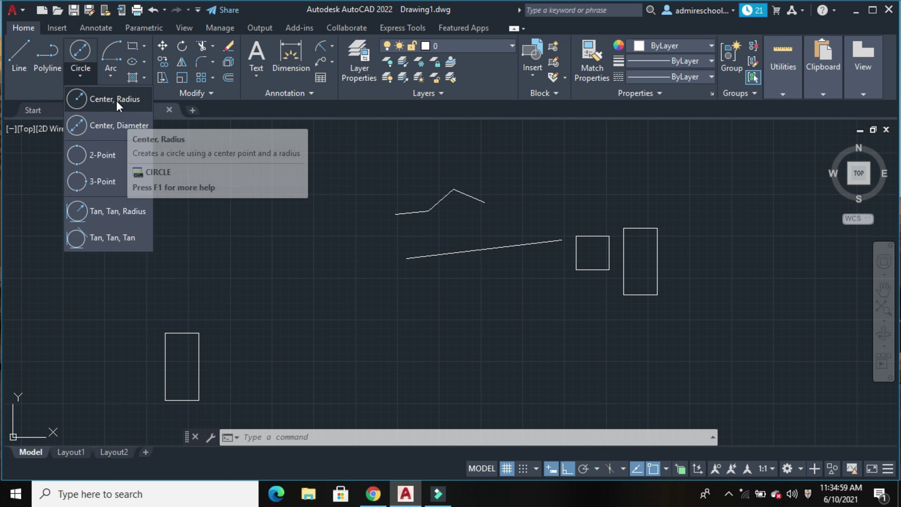
left_click(116, 101)
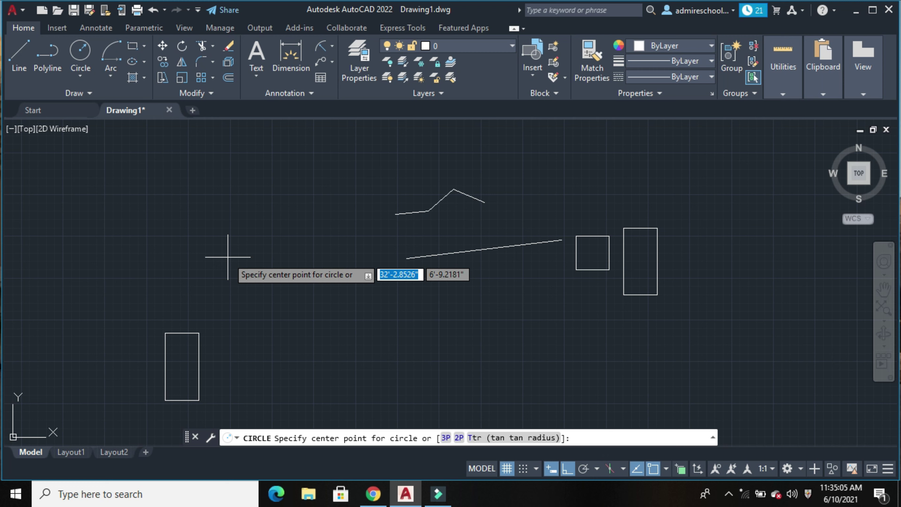
left_click(228, 256)
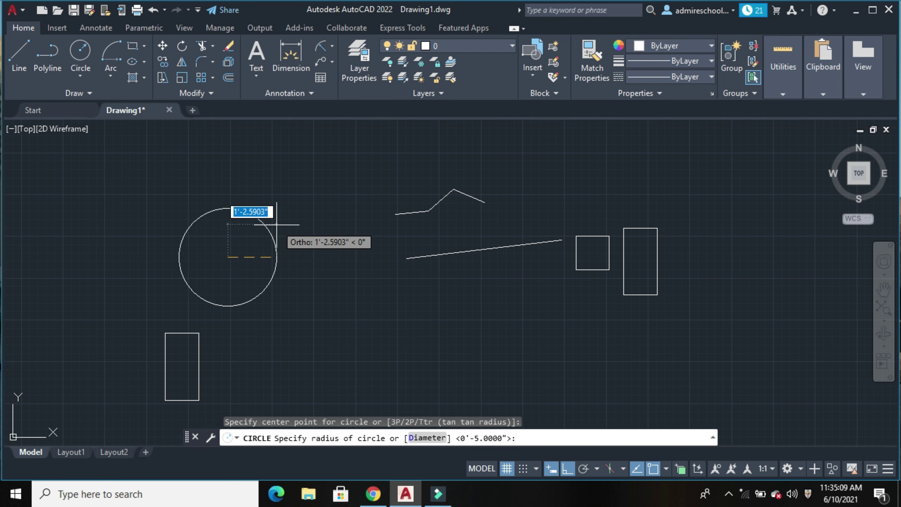
type("5")
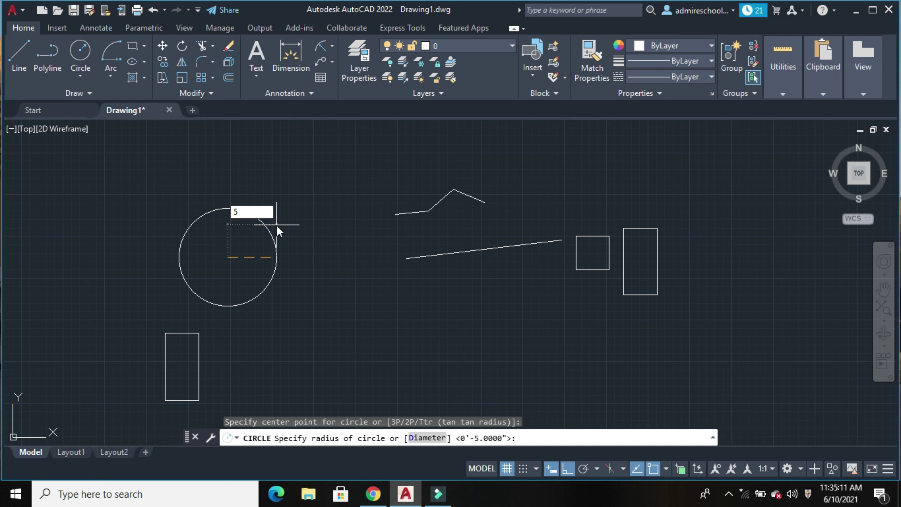
key("Return")
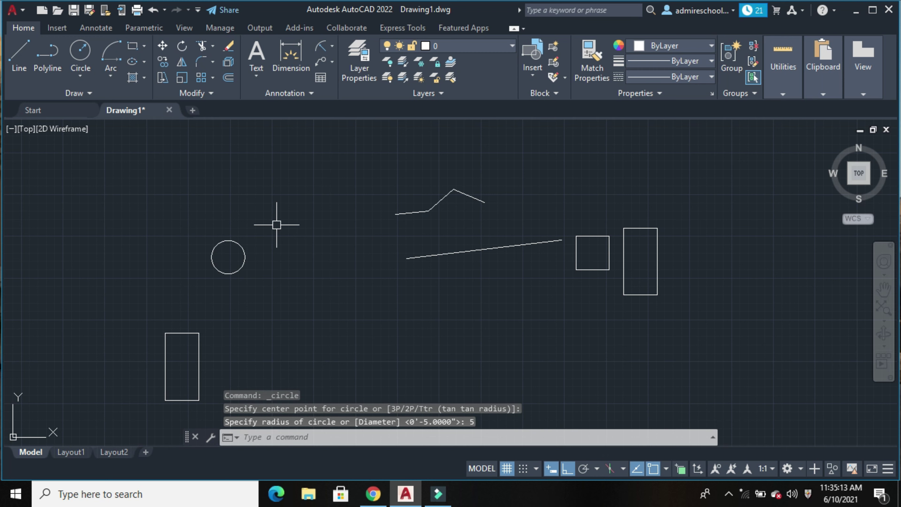
- Draw a diameter-10 circle centred above the first circle
left_click(87, 73)
left_click(85, 124)
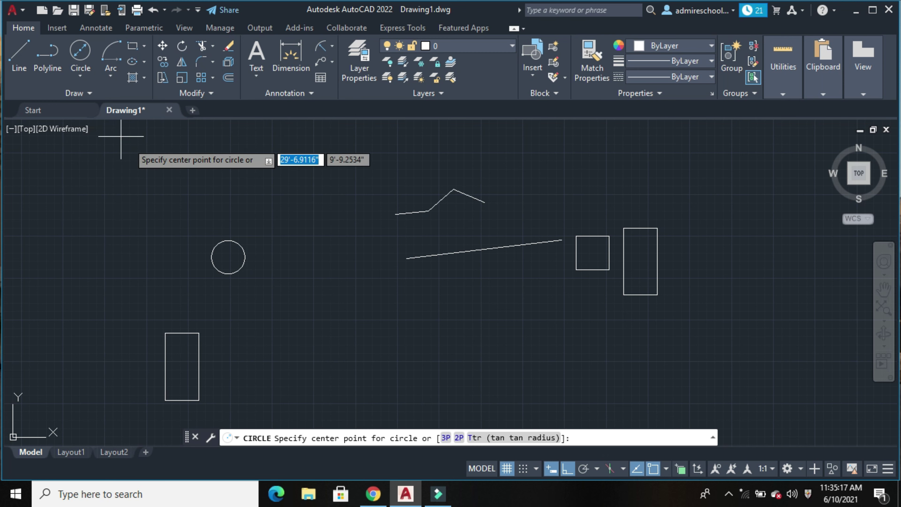
left_click(262, 197)
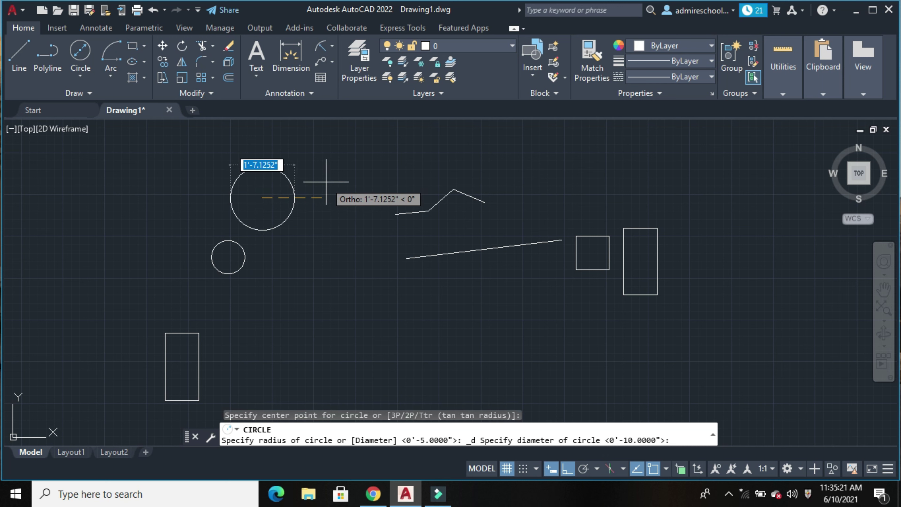
type("10")
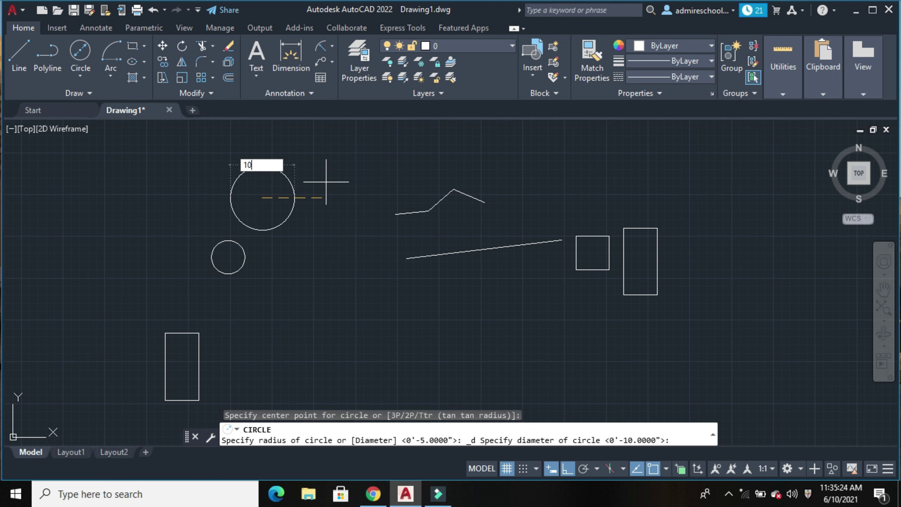
key("Return")
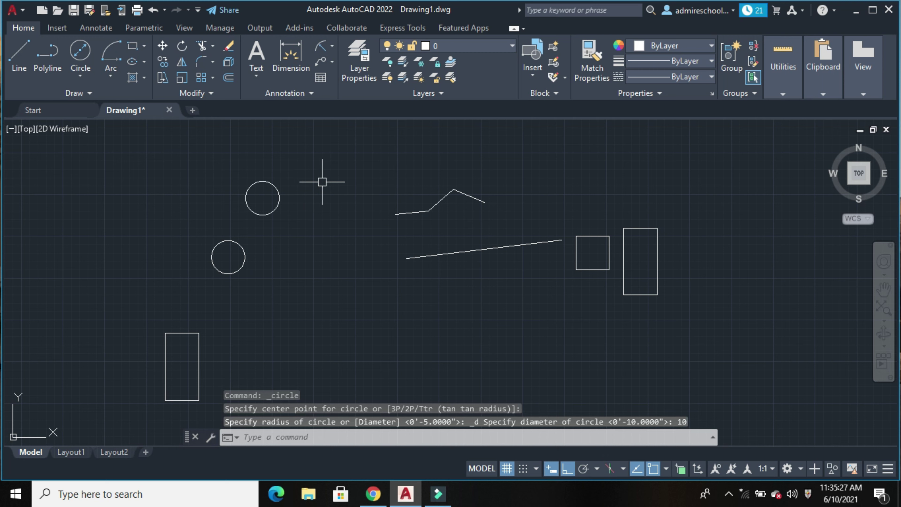
- Draw a three-point arc from the zigzag's left end through its bend to its peak
left_click(111, 81)
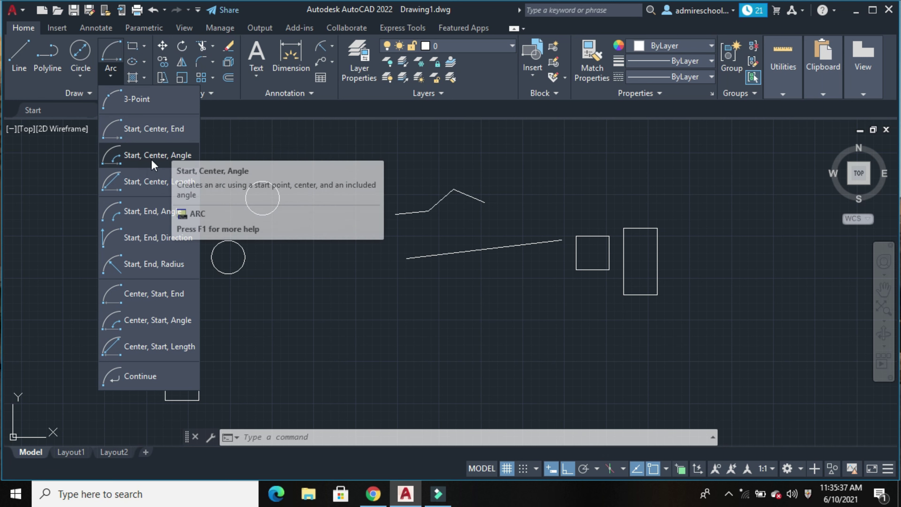
left_click(140, 101)
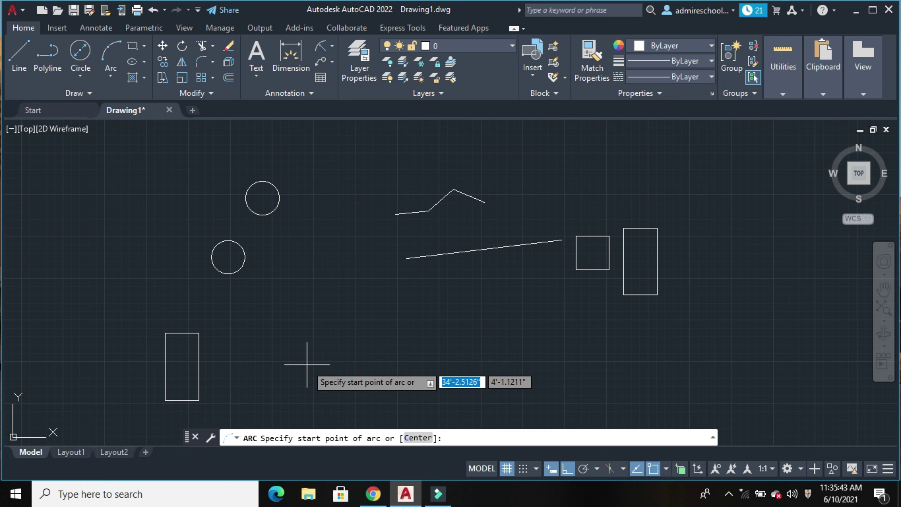
scroll(392, 199, "up", 2)
left_click(398, 221)
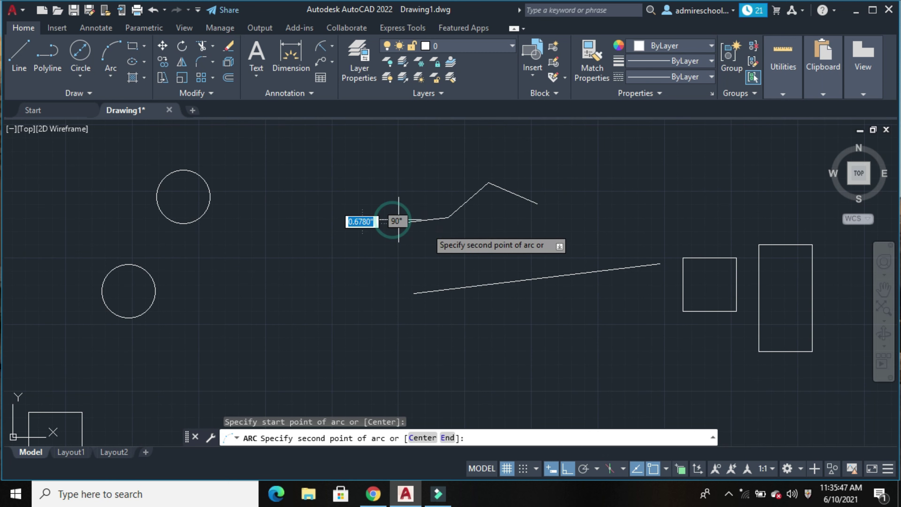
left_click(448, 217)
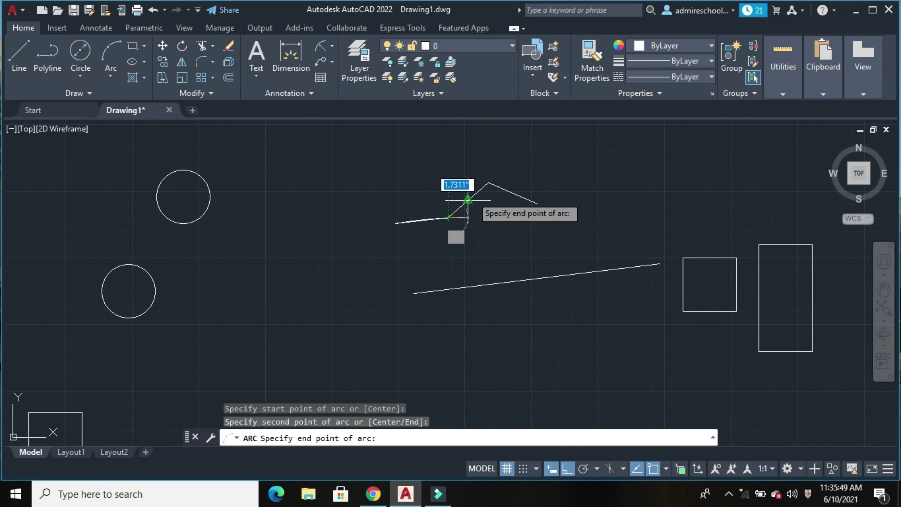
left_click(488, 179)
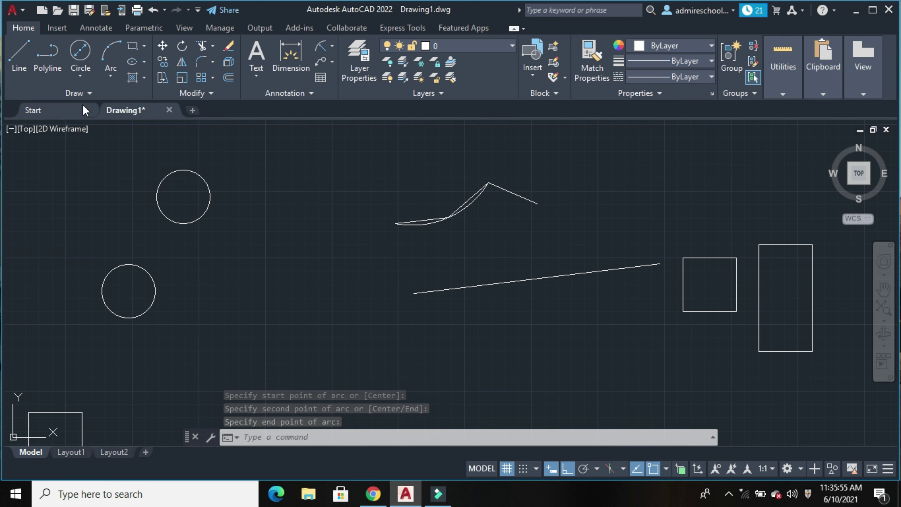
- Draw a start-centre-end arc from the long line's left end, centred at its midpoint, to its right end
left_click(110, 73)
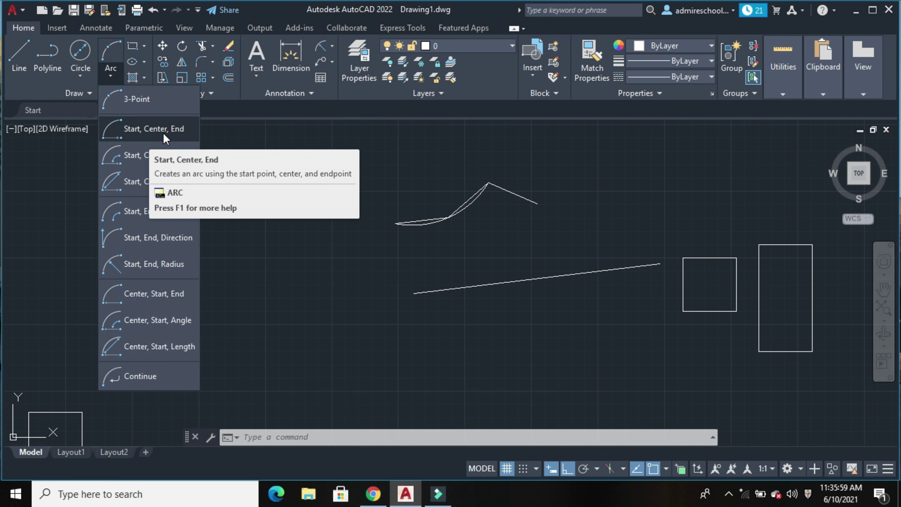
mouse_move(153, 129)
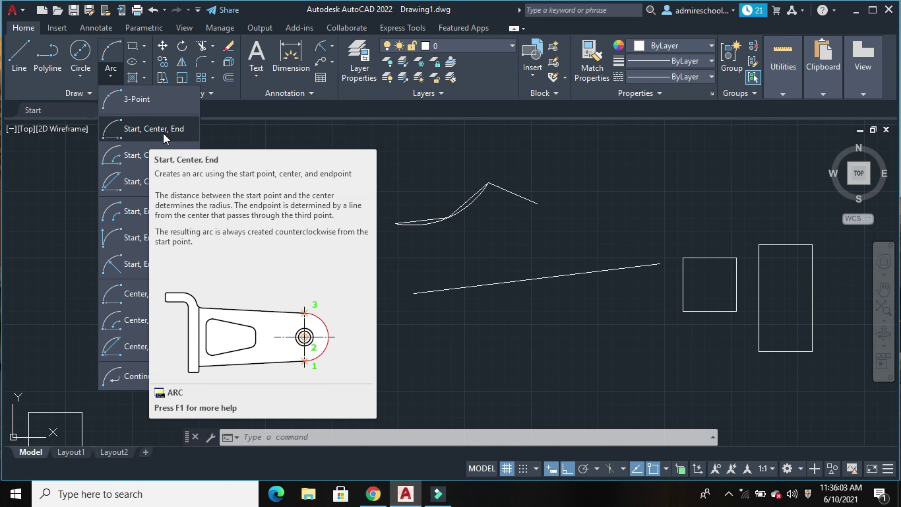
left_click(163, 133)
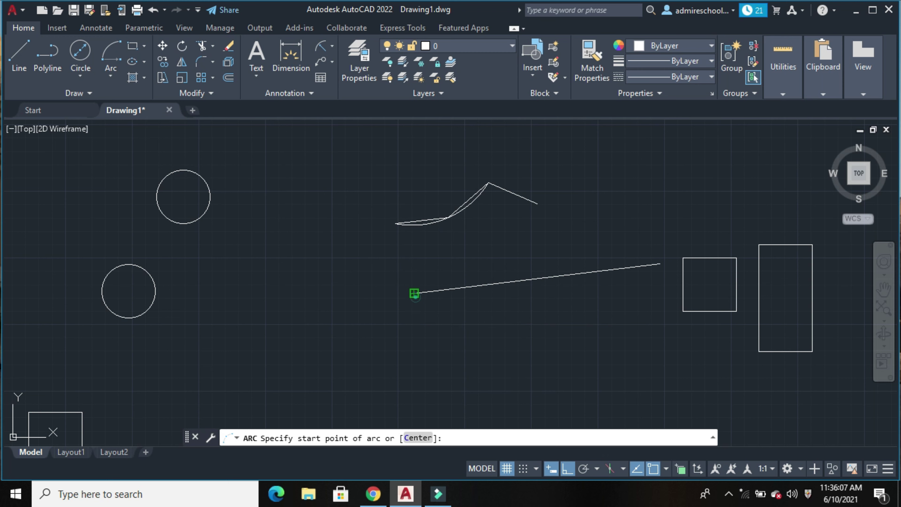
left_click(414, 293)
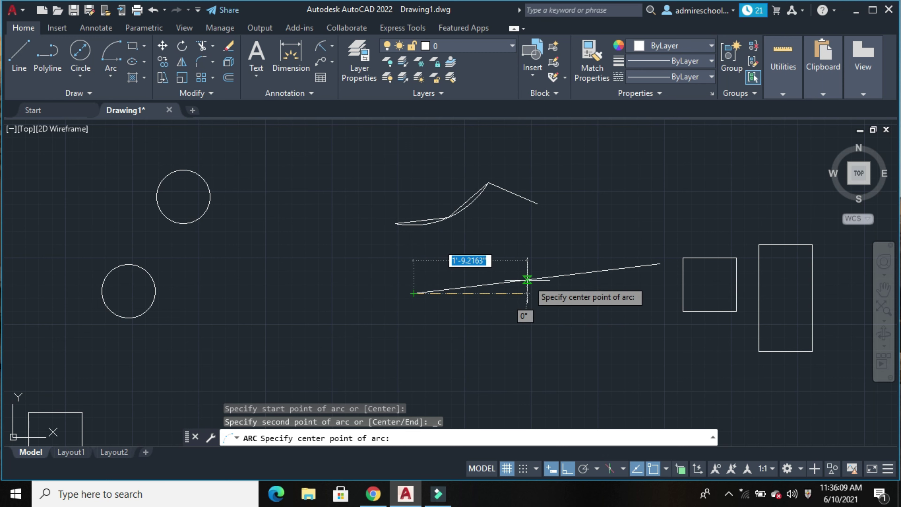
left_click(536, 278)
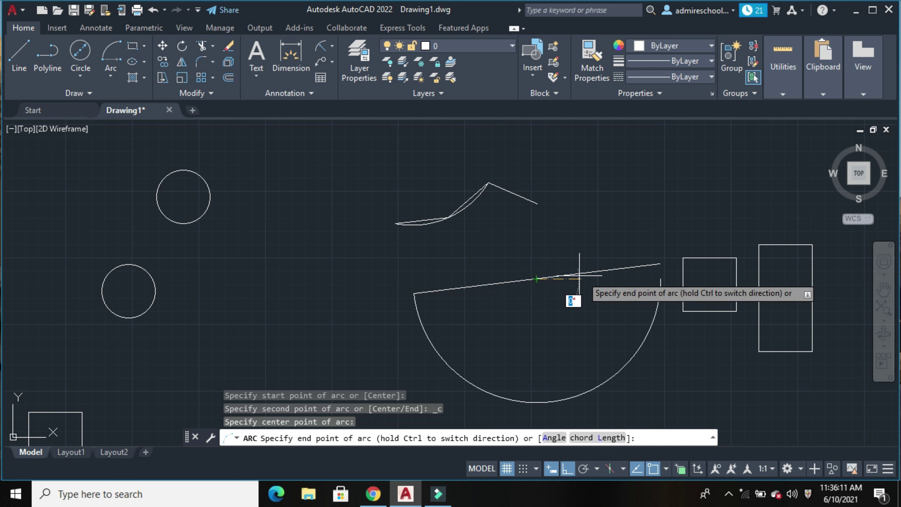
left_click(660, 264)
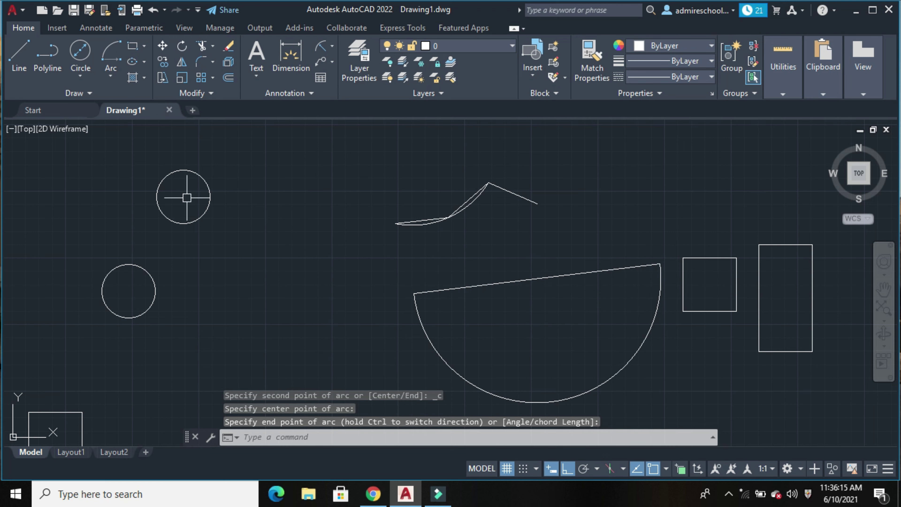
left_click(23, 53)
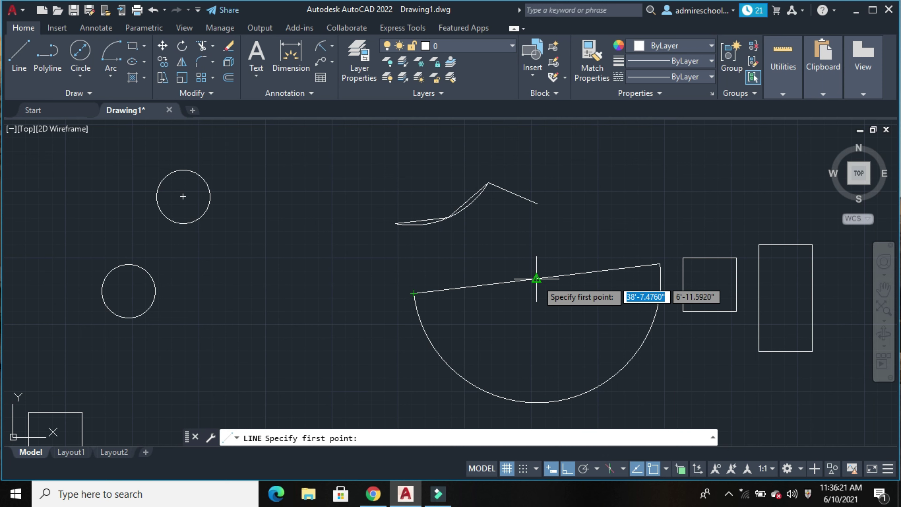
- Enable Midpoint snap and draw a vertical mast line up from the hull line's midpoint
left_click(666, 470)
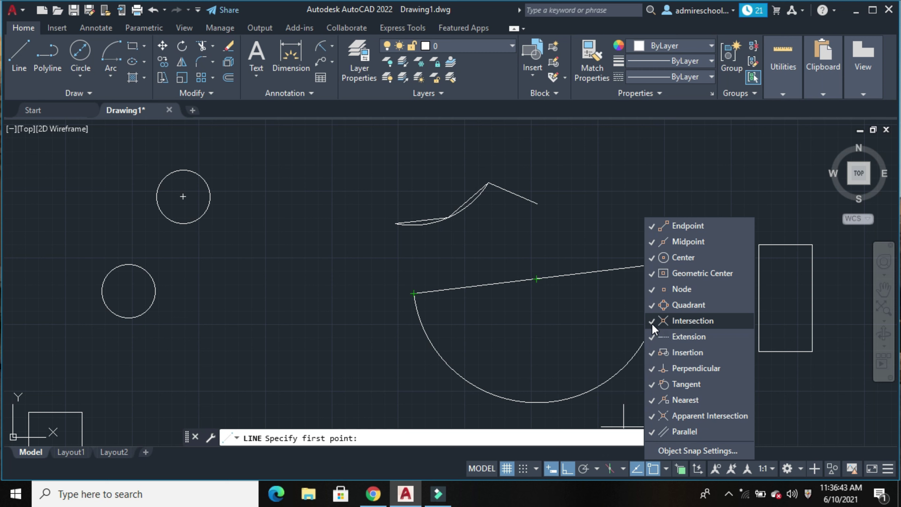
left_click(619, 330)
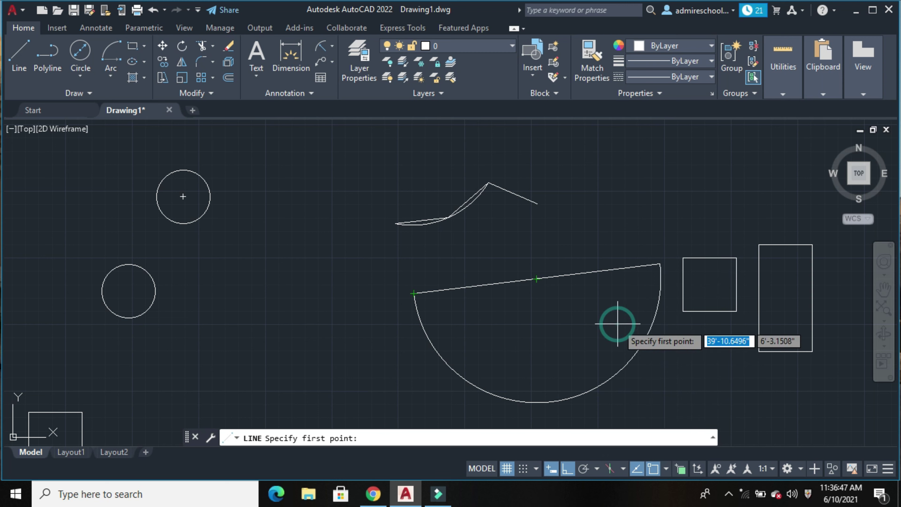
left_click(537, 278)
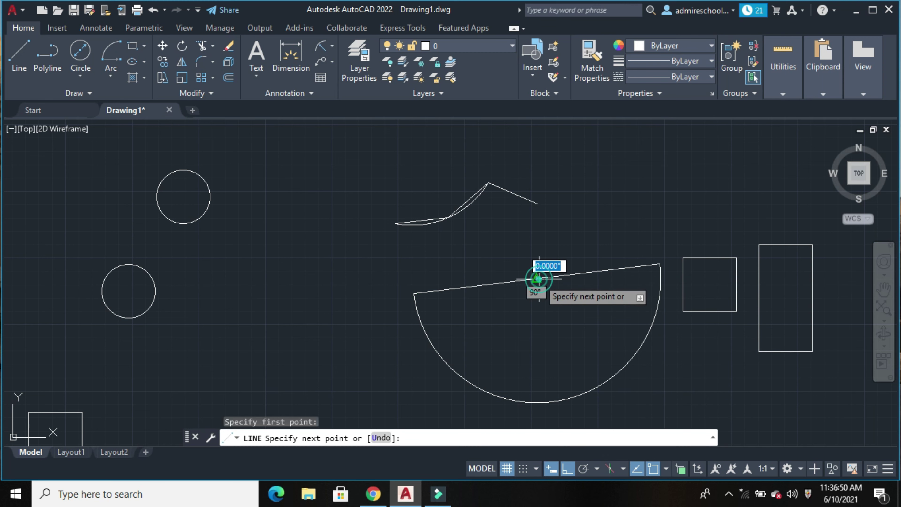
left_click(548, 147)
key("Escape")
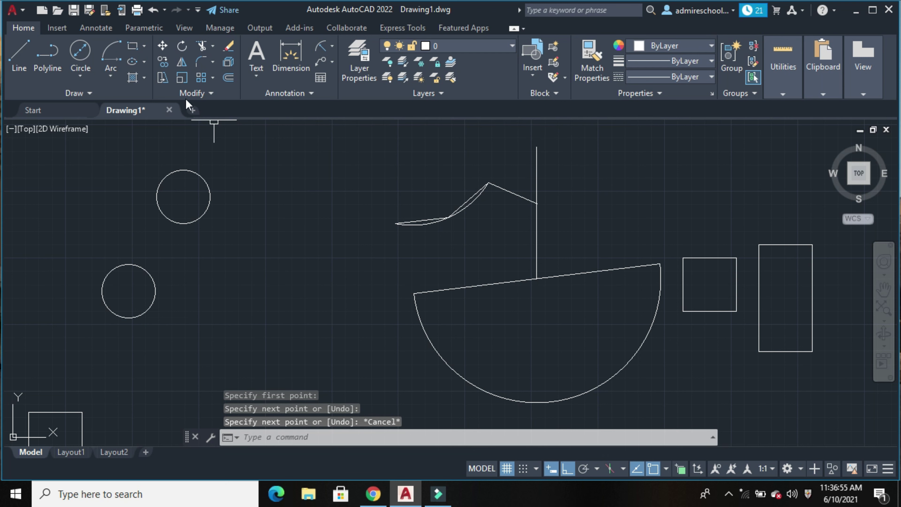
- Draw a 10 by 20 rectangle to the right of the lower circle
left_click(143, 49)
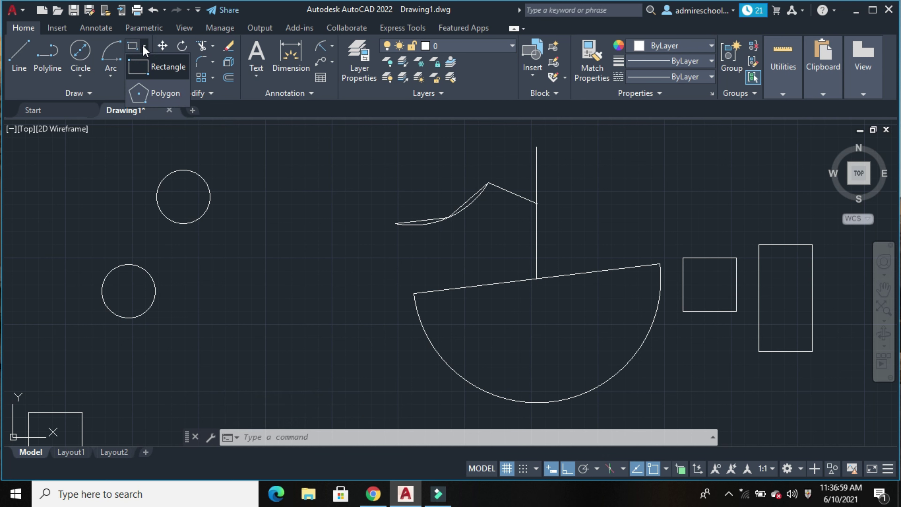
left_click(164, 65)
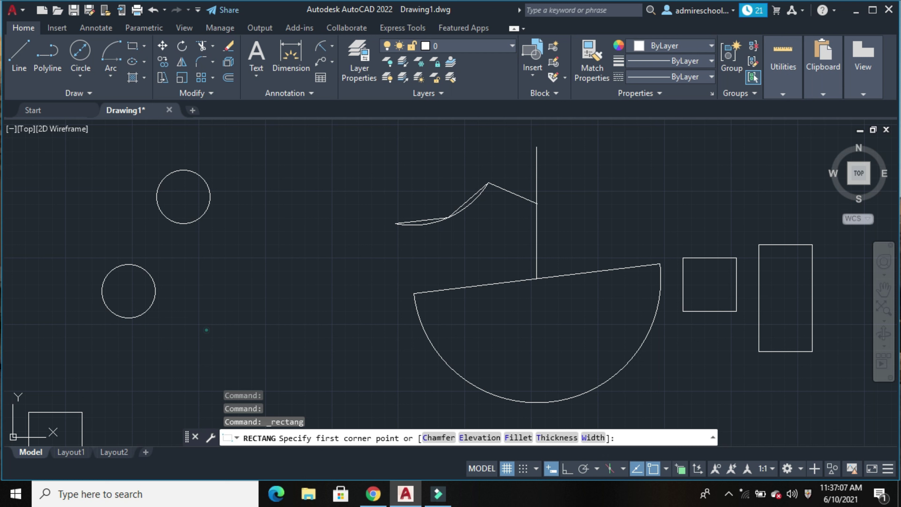
left_click(207, 329)
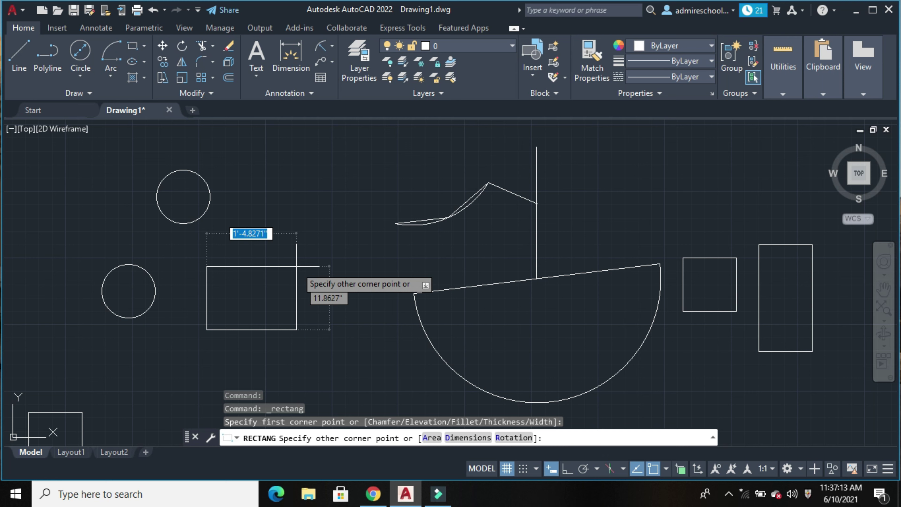
type("10")
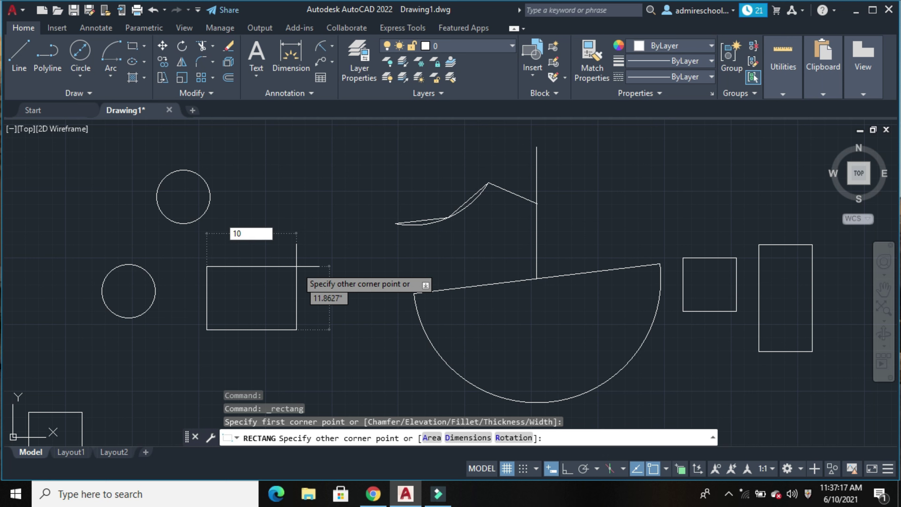
key("Tab")
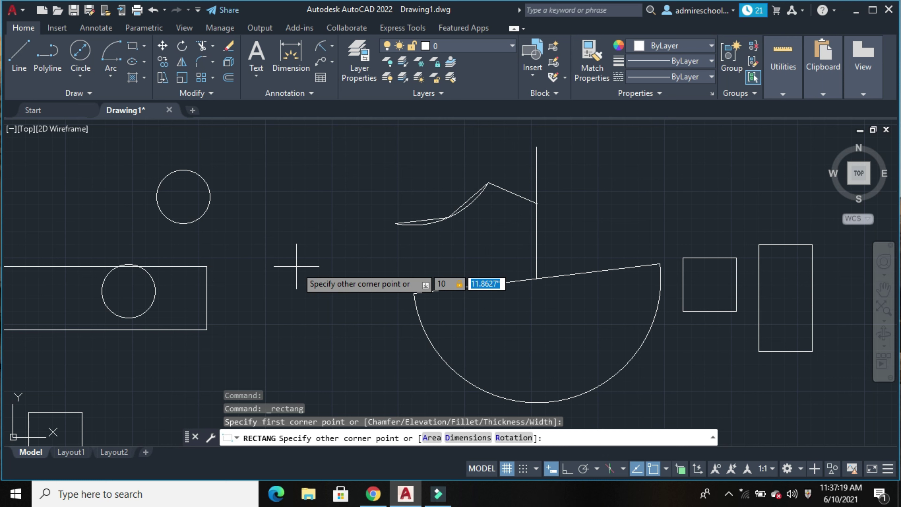
key("BackSpace")
type("20")
key("Return")
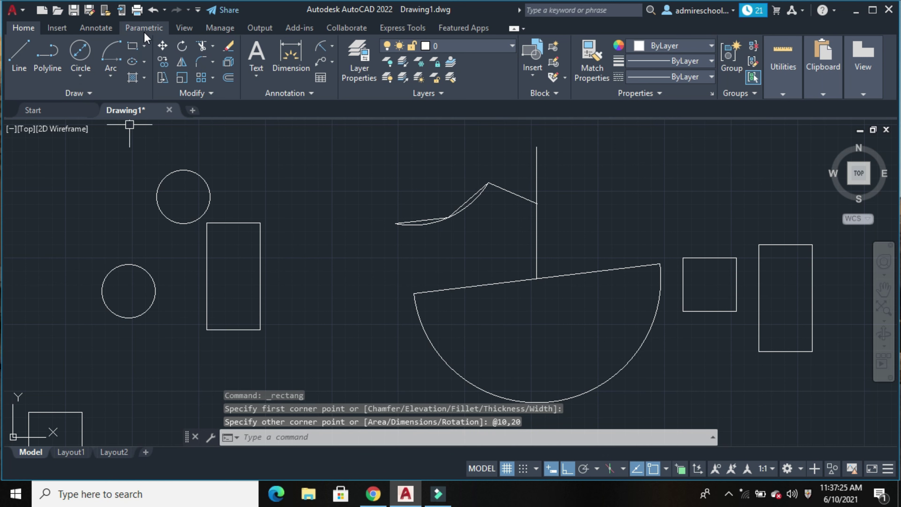
- Draw a second 10 by 20 rectangle near the top of the drawing
left_click(133, 45)
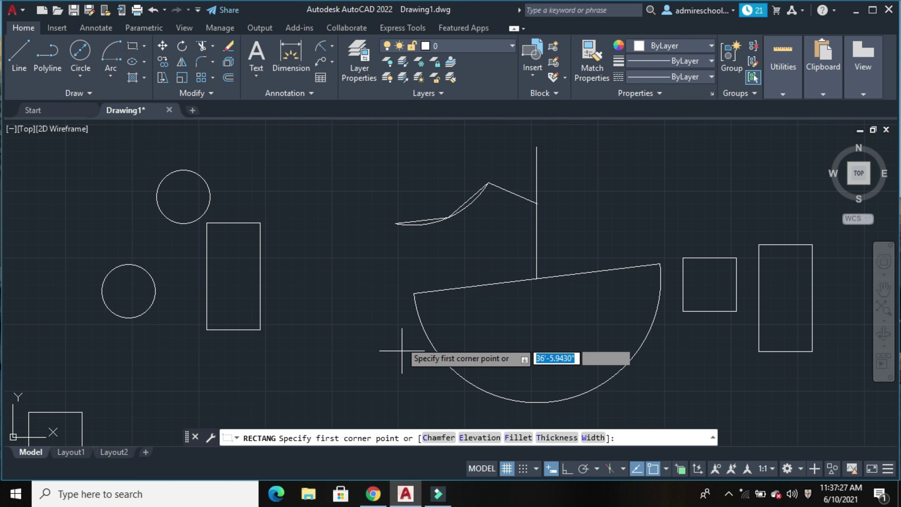
scroll(385, 300, "down", 2)
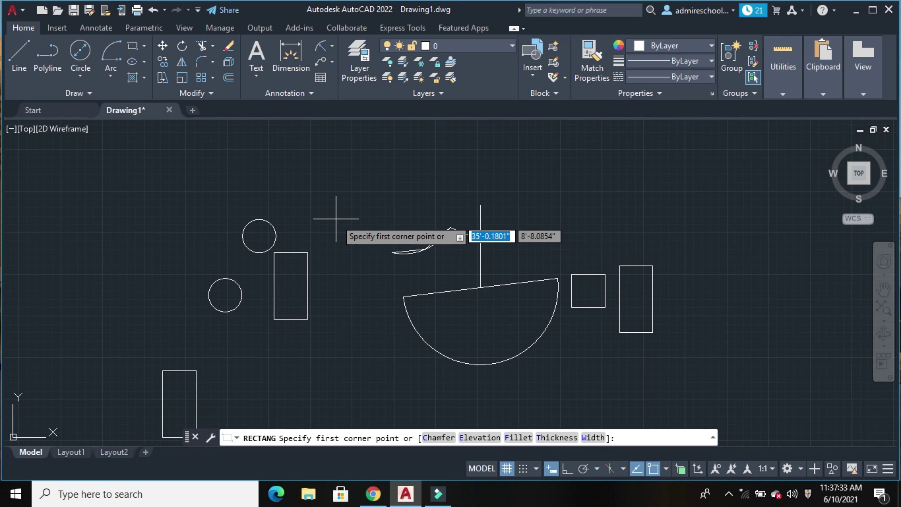
left_click(336, 218)
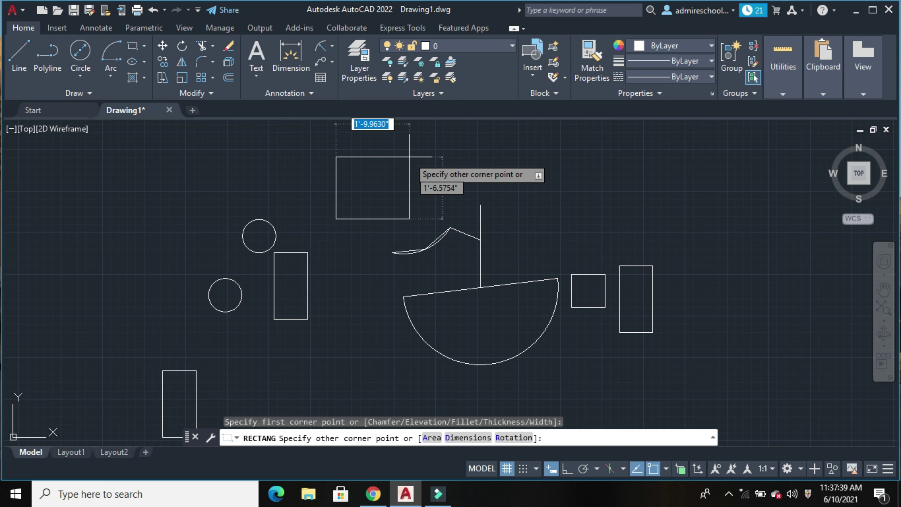
type("10")
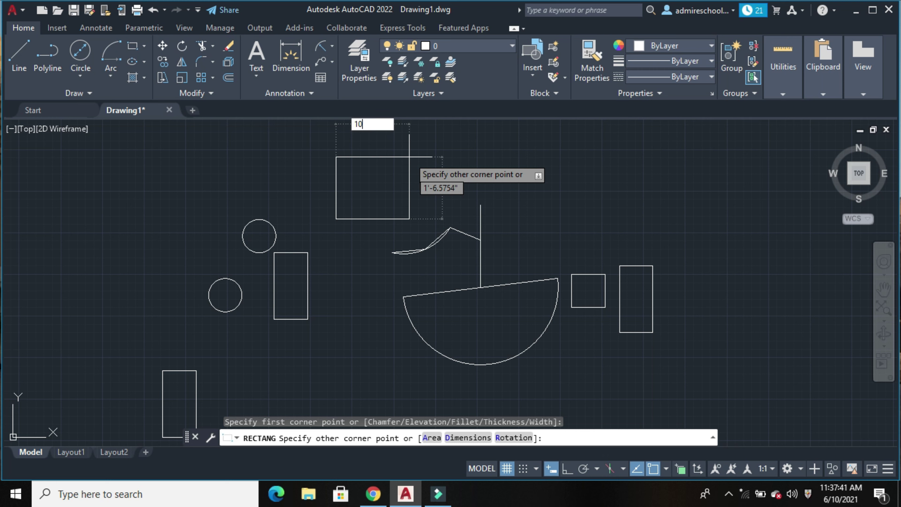
key("Tab")
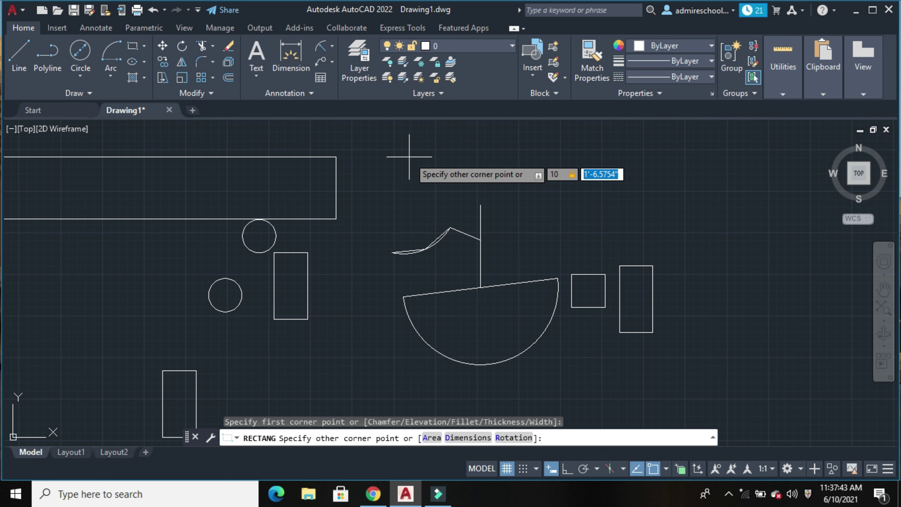
type("20")
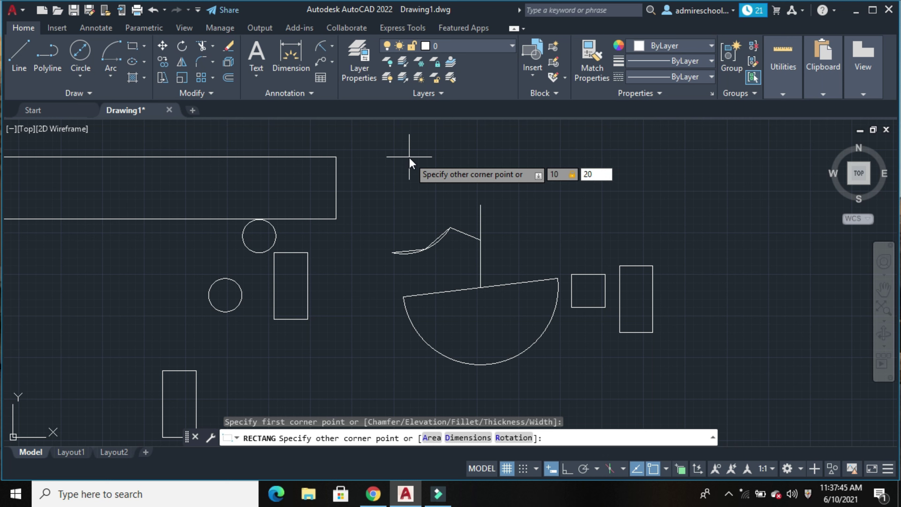
key("Return")
key("F8")
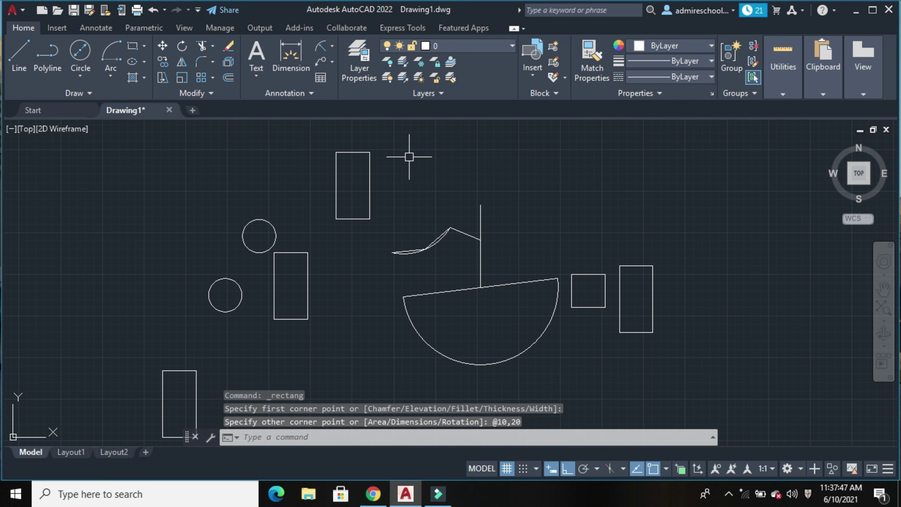
left_click(145, 42)
left_click(163, 95)
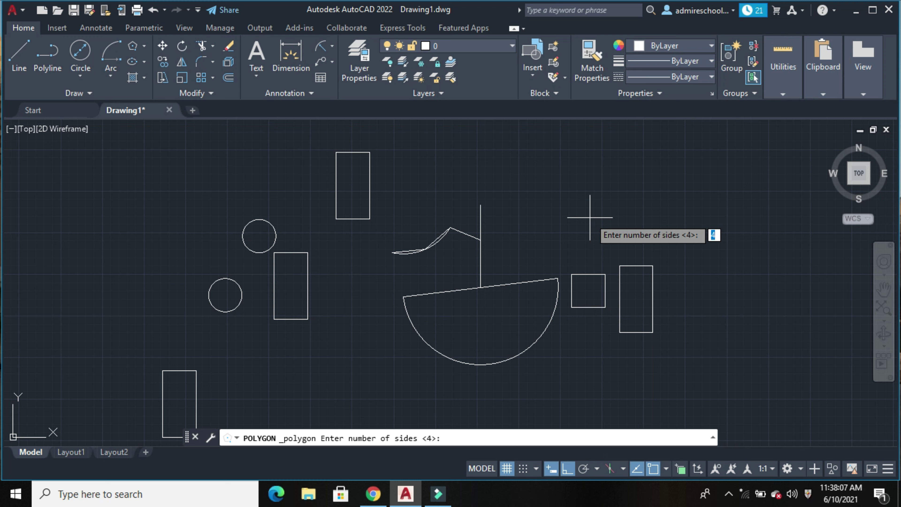
- Draw a 5-sided polygon inscribed in a circle, centred upper right, top vertex straight up
type("5")
key("Return")
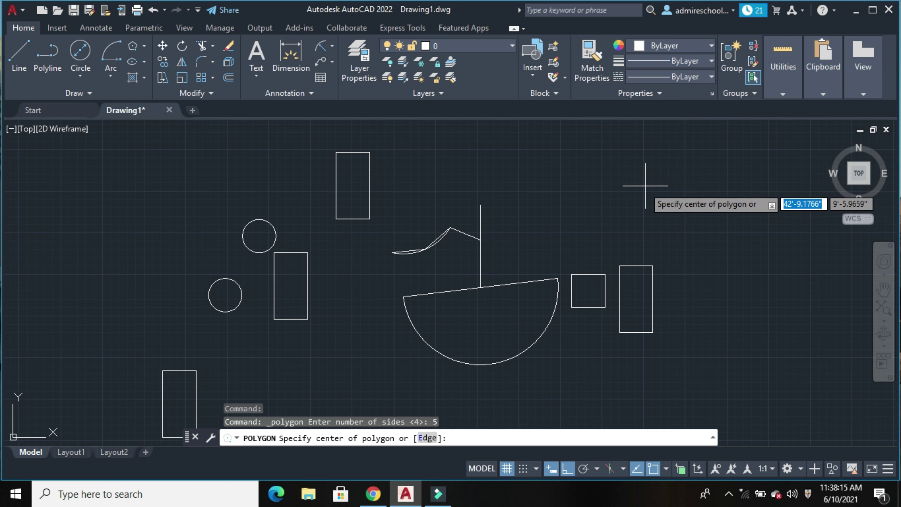
left_click(645, 195)
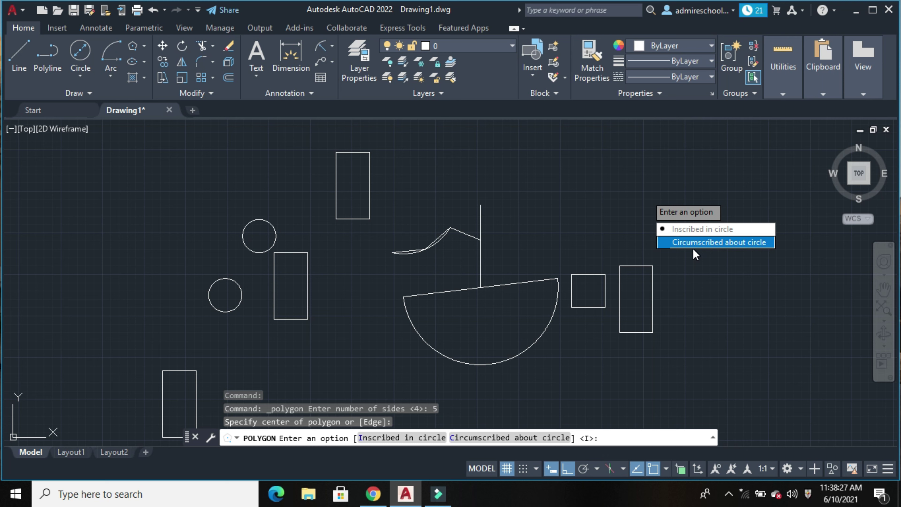
left_click(690, 230)
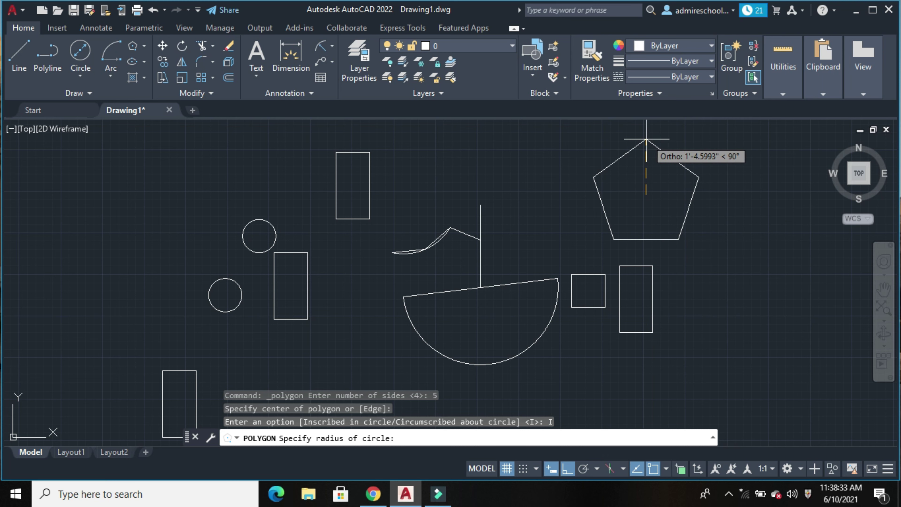
left_click(646, 139)
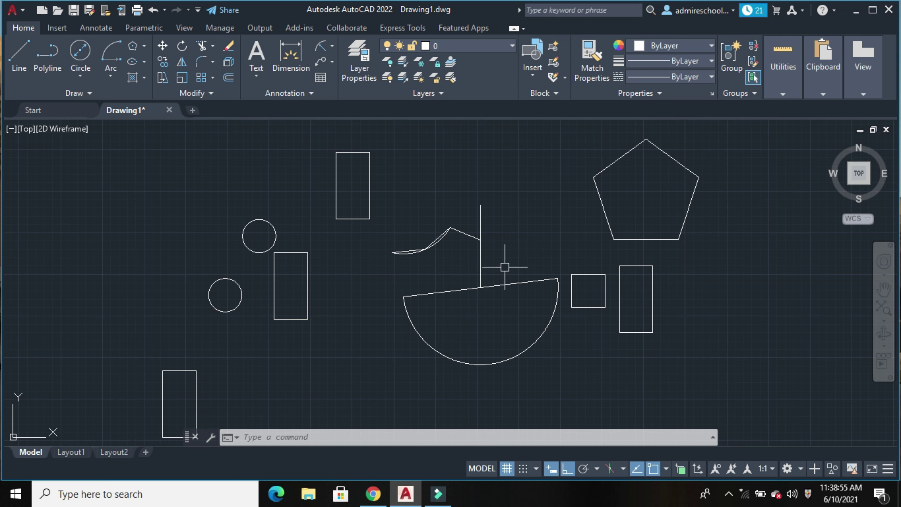
- Zoom out and back in to bring the dimensioned floor-plan drawing into view
scroll(504, 264, "down", 3)
scroll(511, 261, "down", 3)
scroll(117, 312, "up", 3)
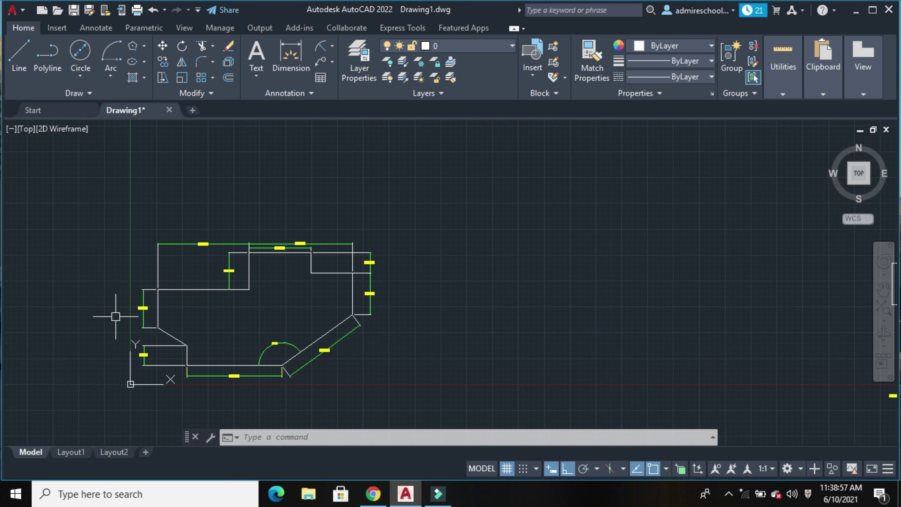
scroll(114, 307, "up", 3)
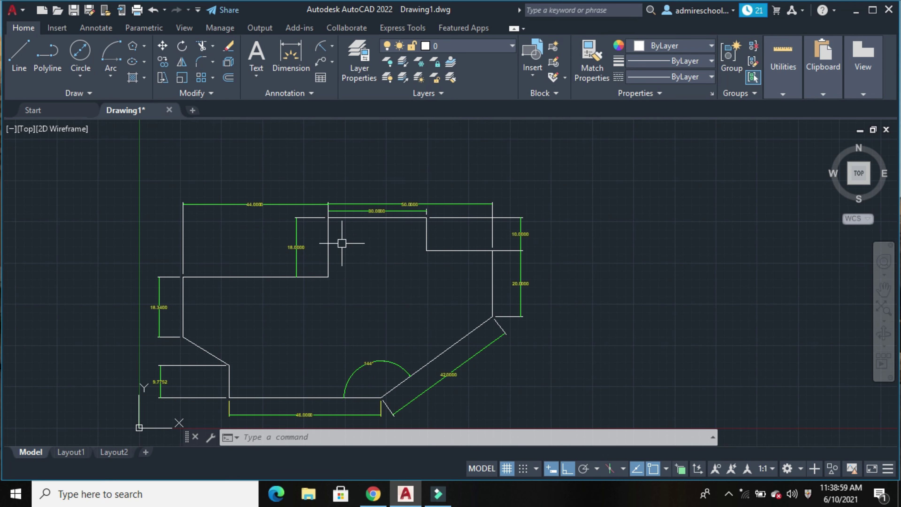